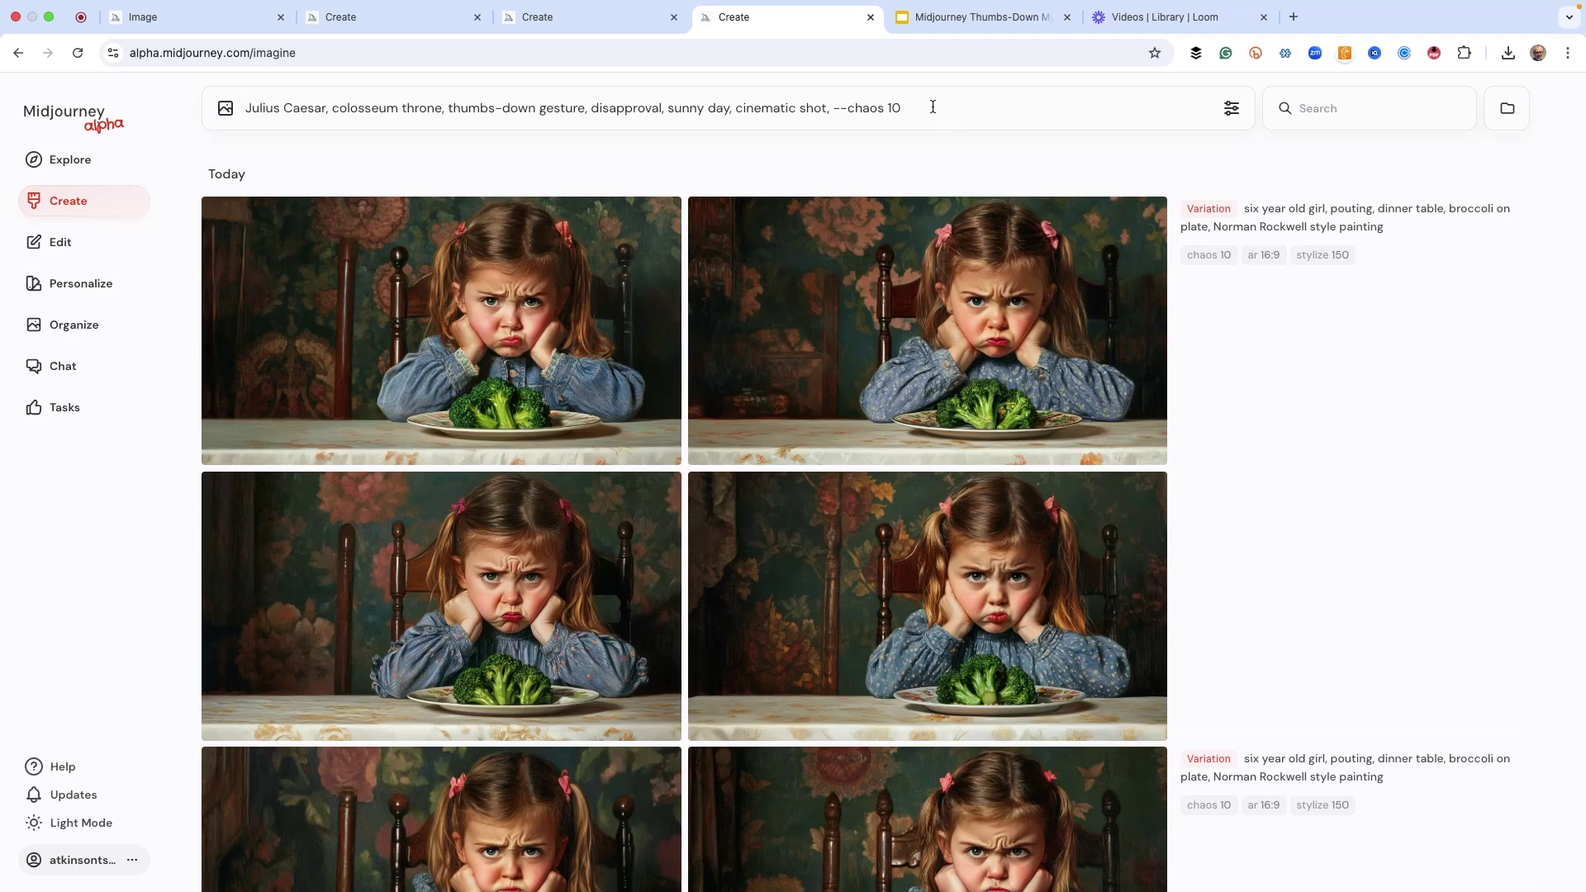
# Step: Submit the three Julius Caesar thumbs-down prompt variants, one in each Create tab
pyautogui.press('Return')
pyautogui.click(606, 18)
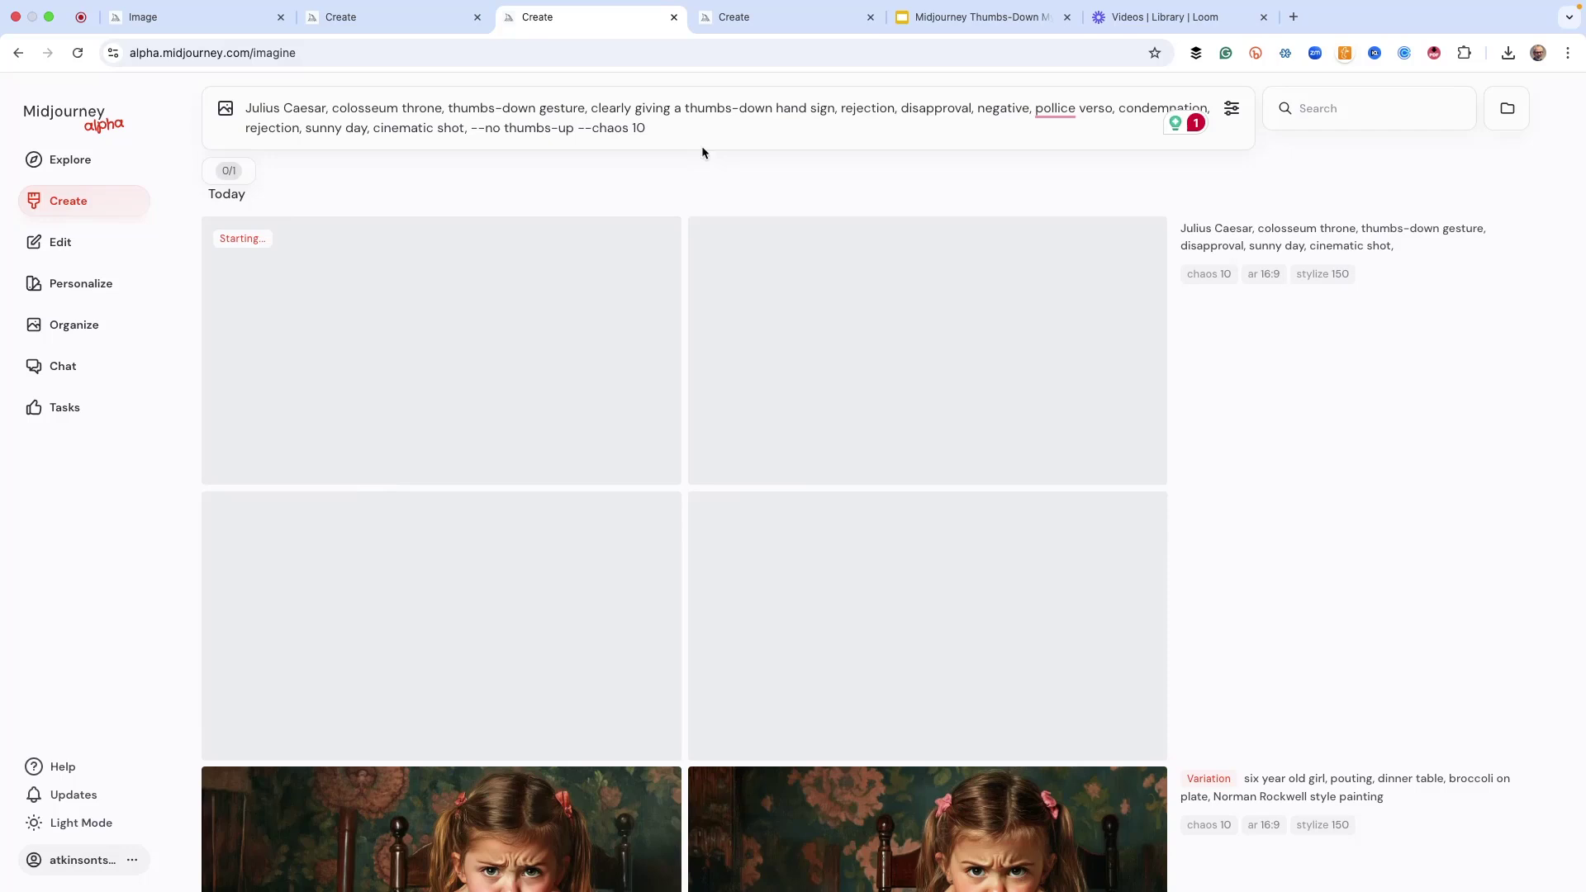
pyautogui.click(655, 127)
pyautogui.press('Return')
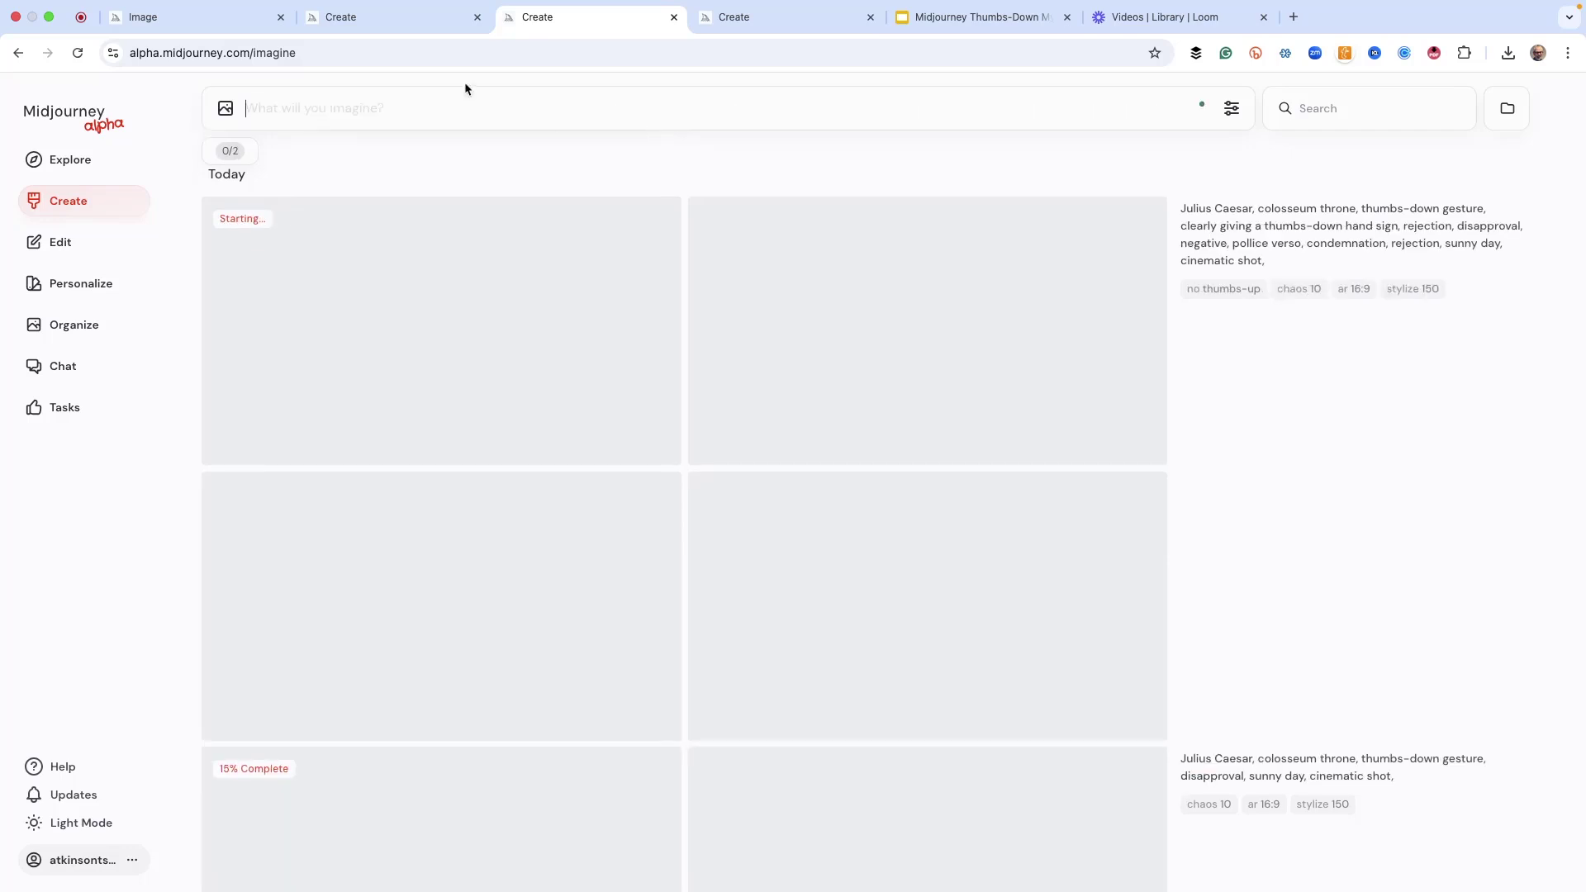
pyautogui.click(424, 24)
pyautogui.click(518, 131)
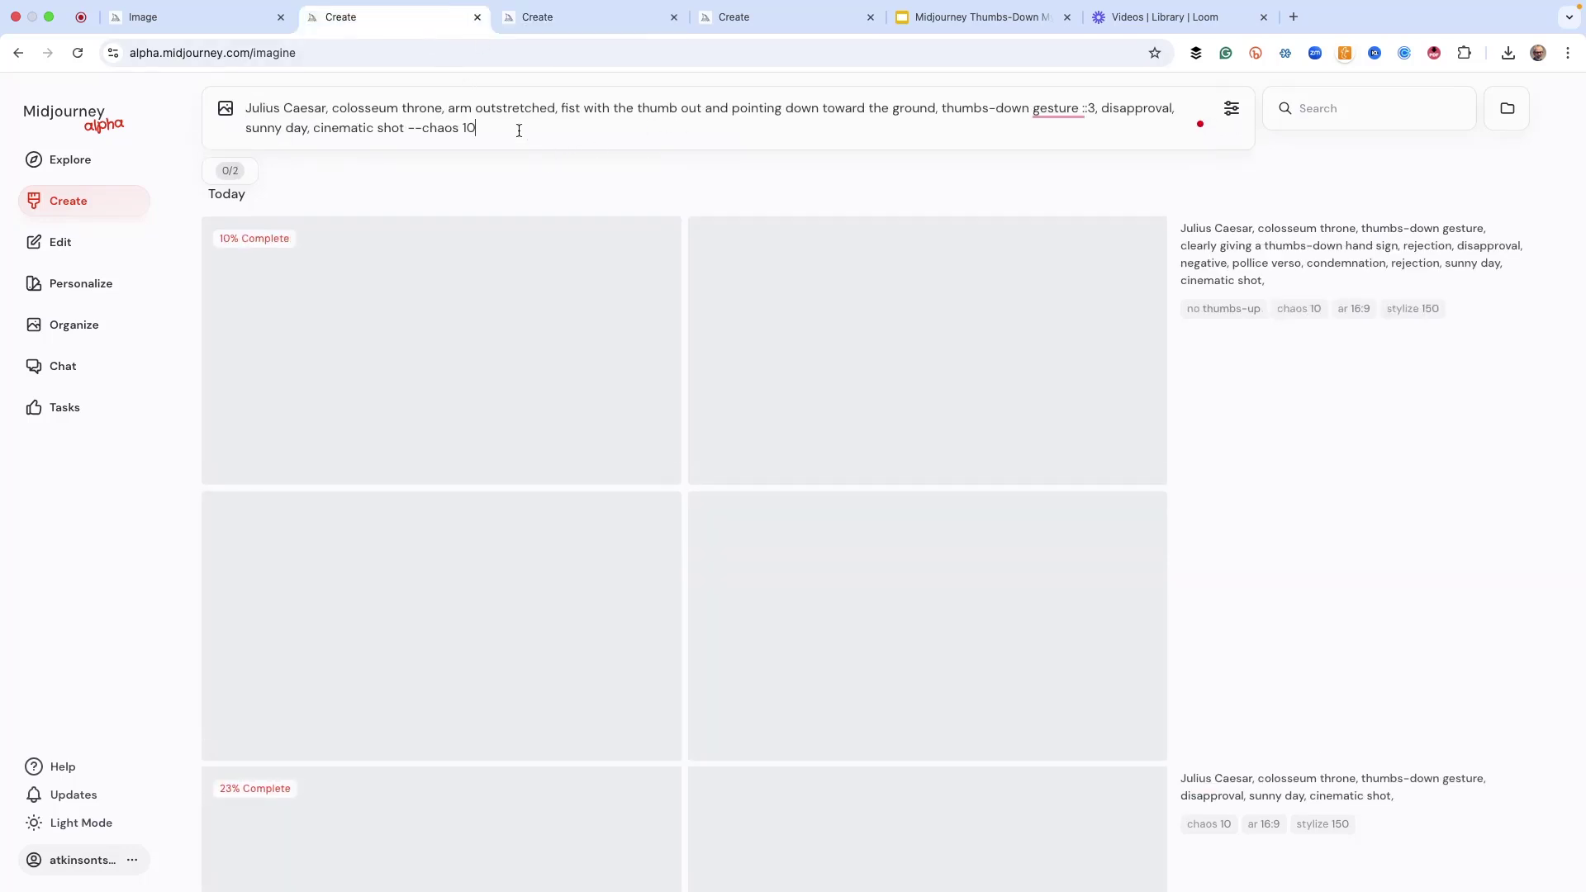
pyautogui.press('Return')
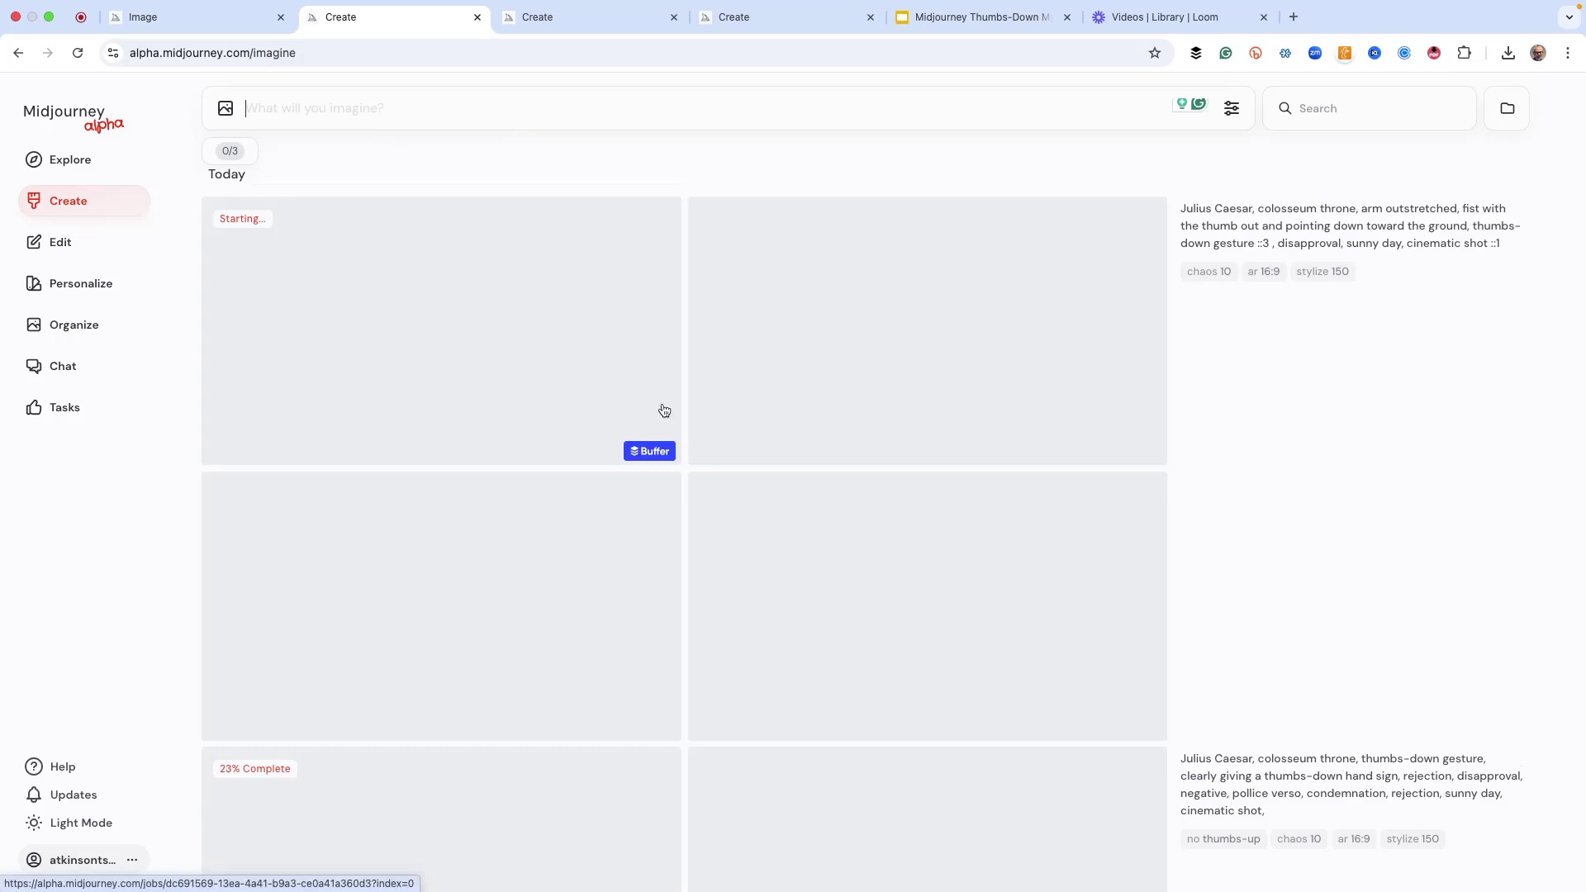
# Step: Scroll down the job list to check the first finished batch, which shows thumbs-up
pyautogui.scroll(-5, 658, 411)
pyautogui.scroll(-4, 859, 541)
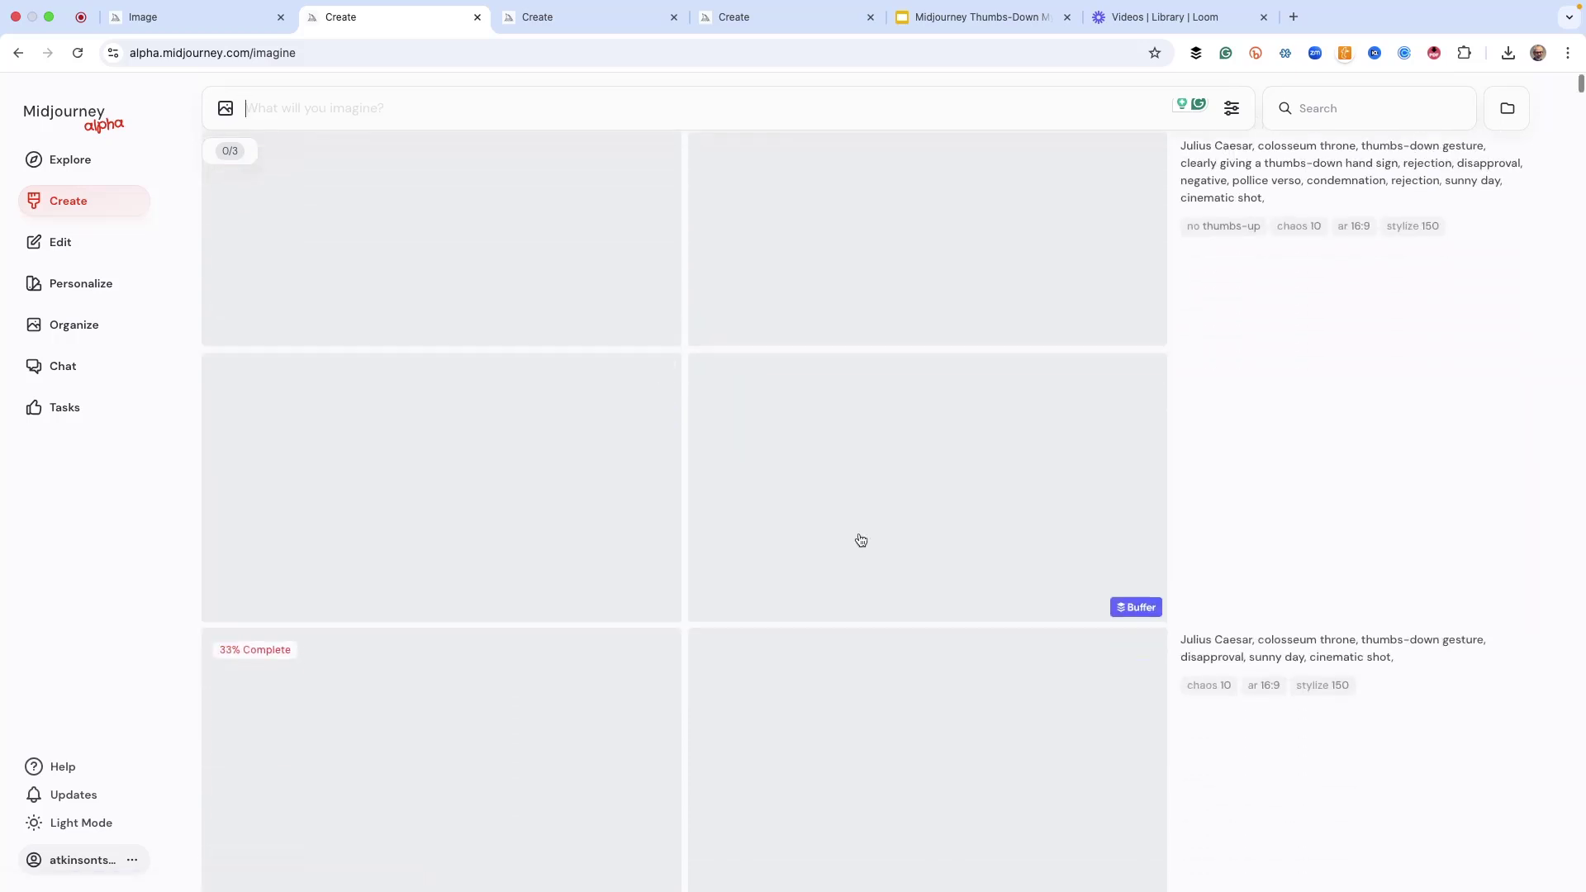
pyautogui.scroll(-3, 870, 537)
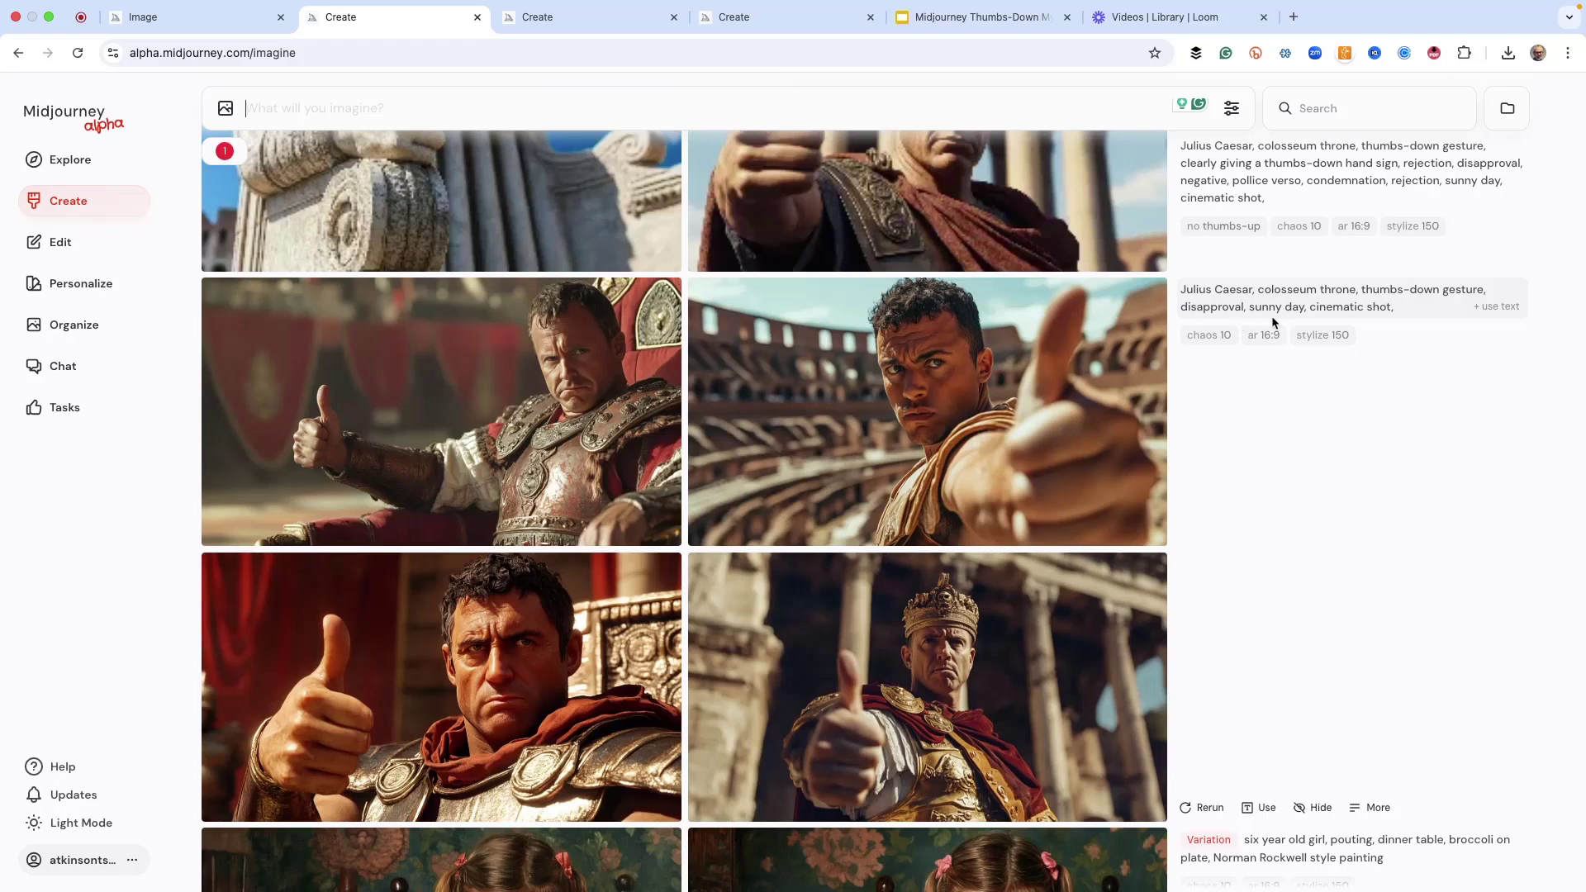
# Step: View a finished Caesar batch full-size, stepping through its four thumbs-up images
pyautogui.click(919, 727)
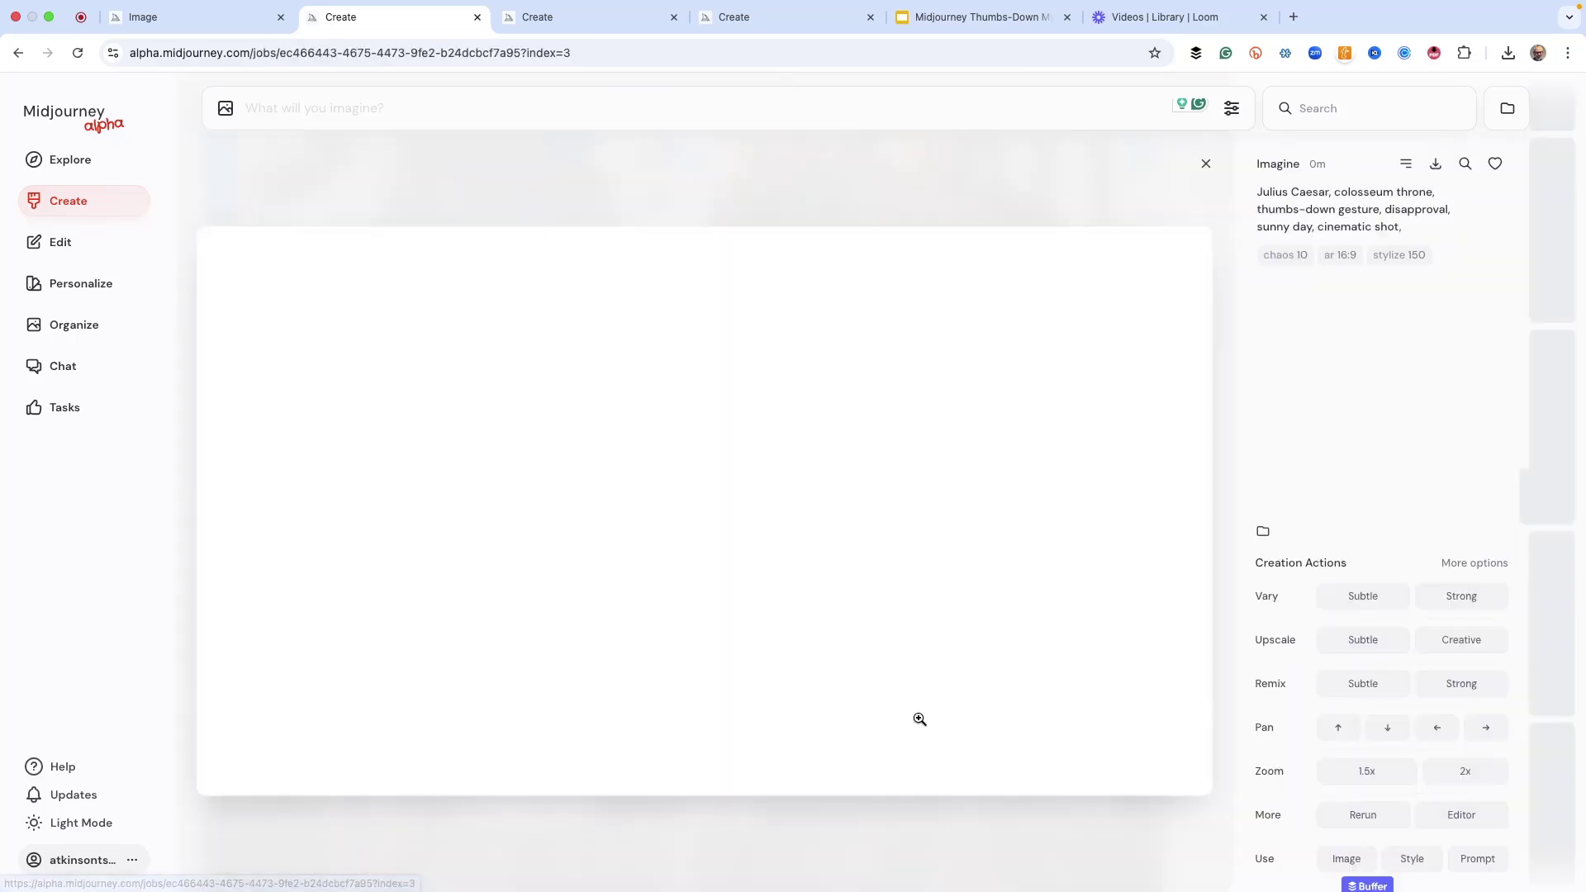
pyautogui.press('Left')
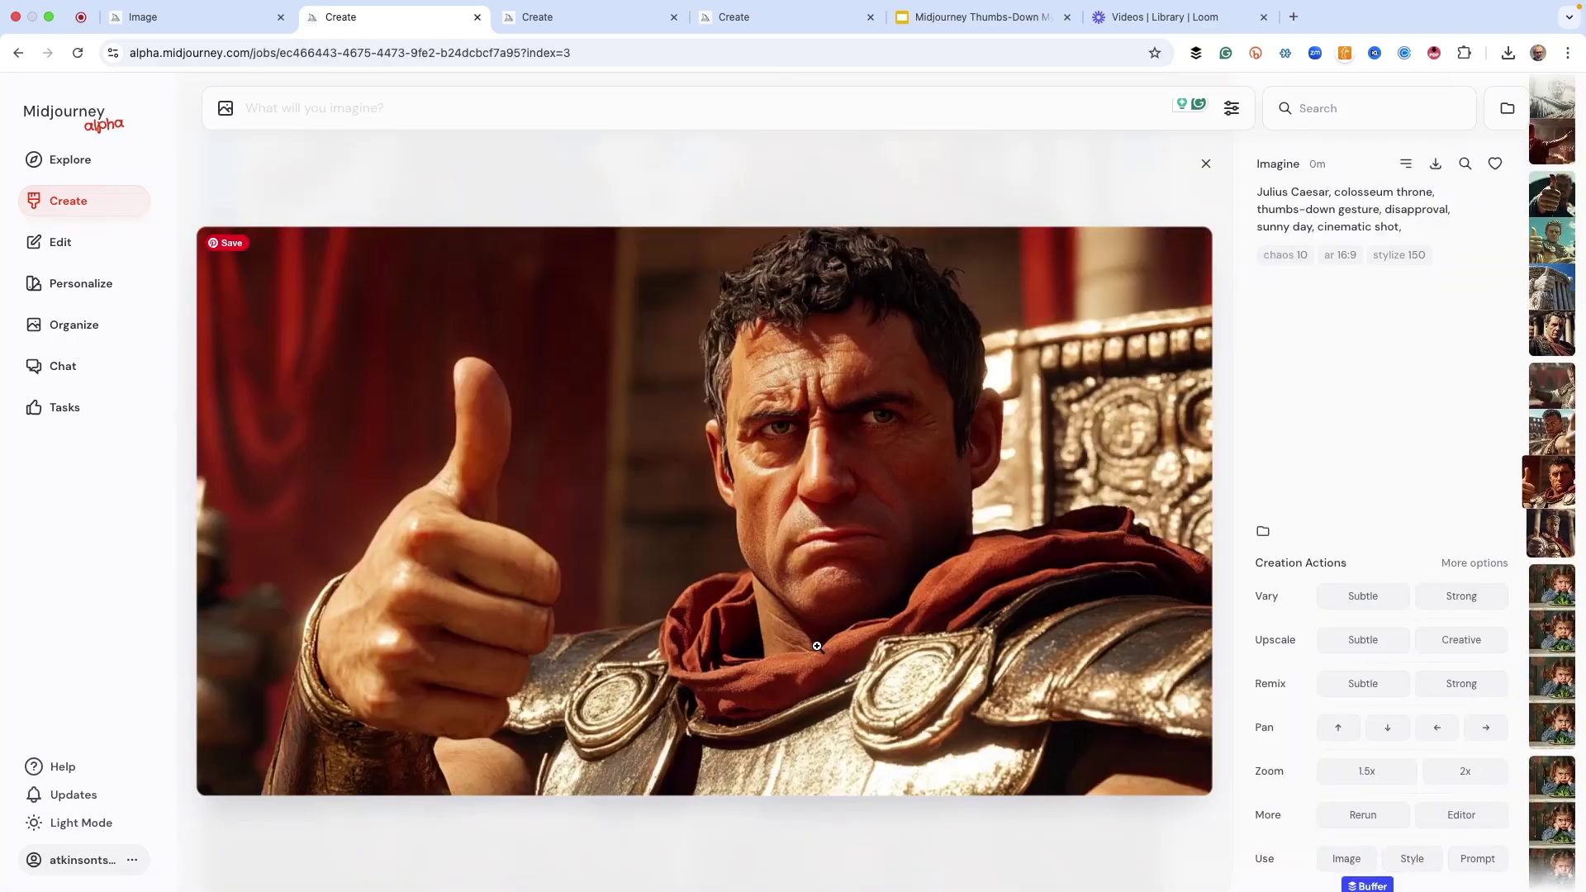
pyautogui.press('Left')
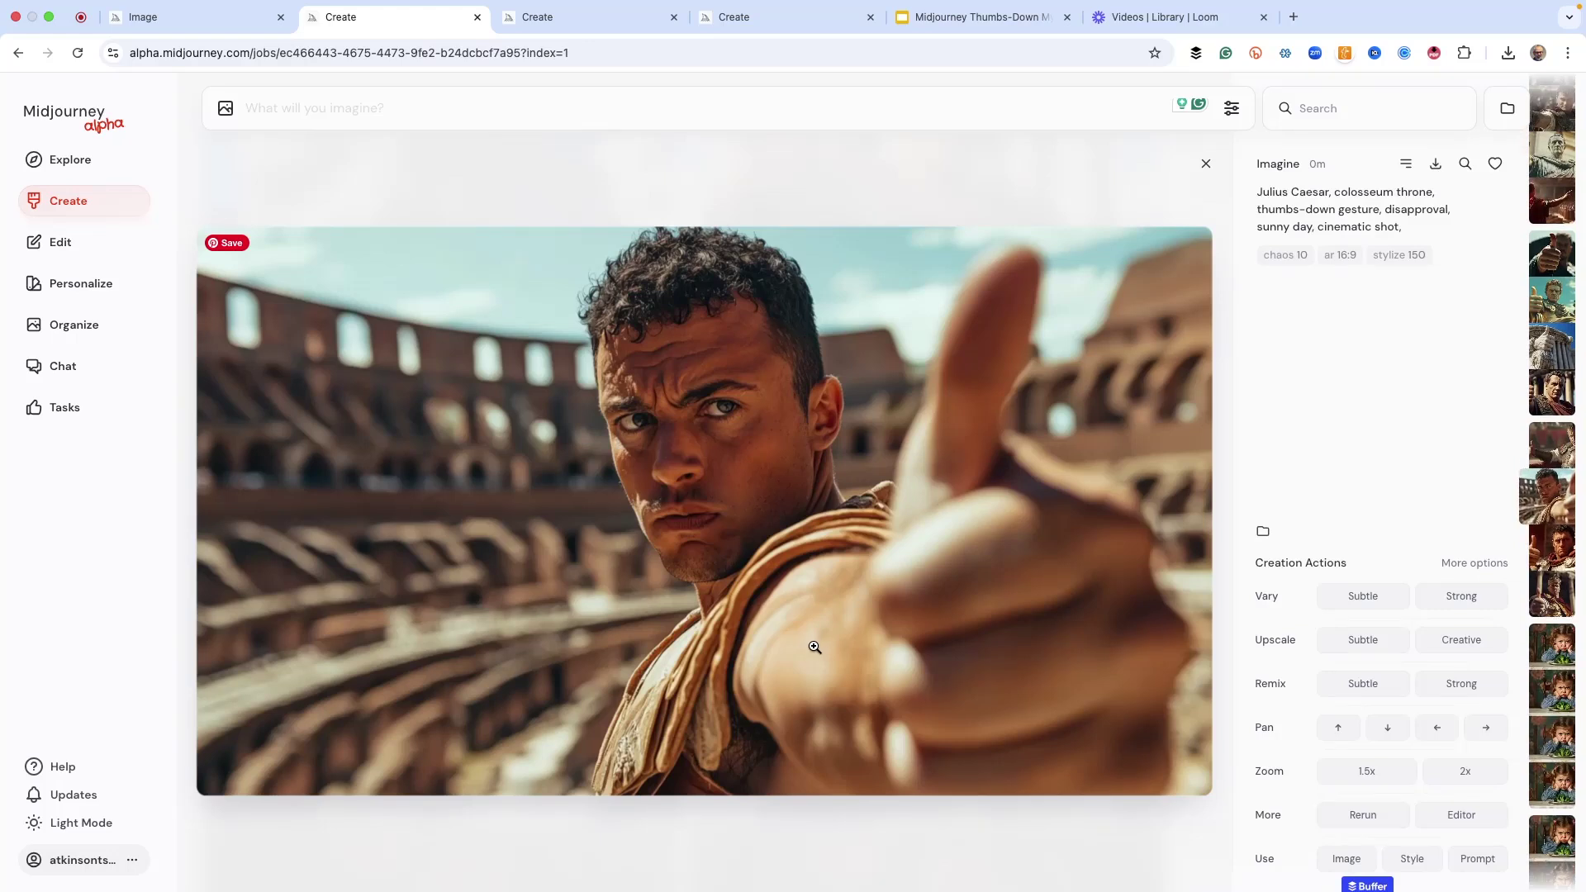
pyautogui.press('Left')
pyautogui.press('Left')
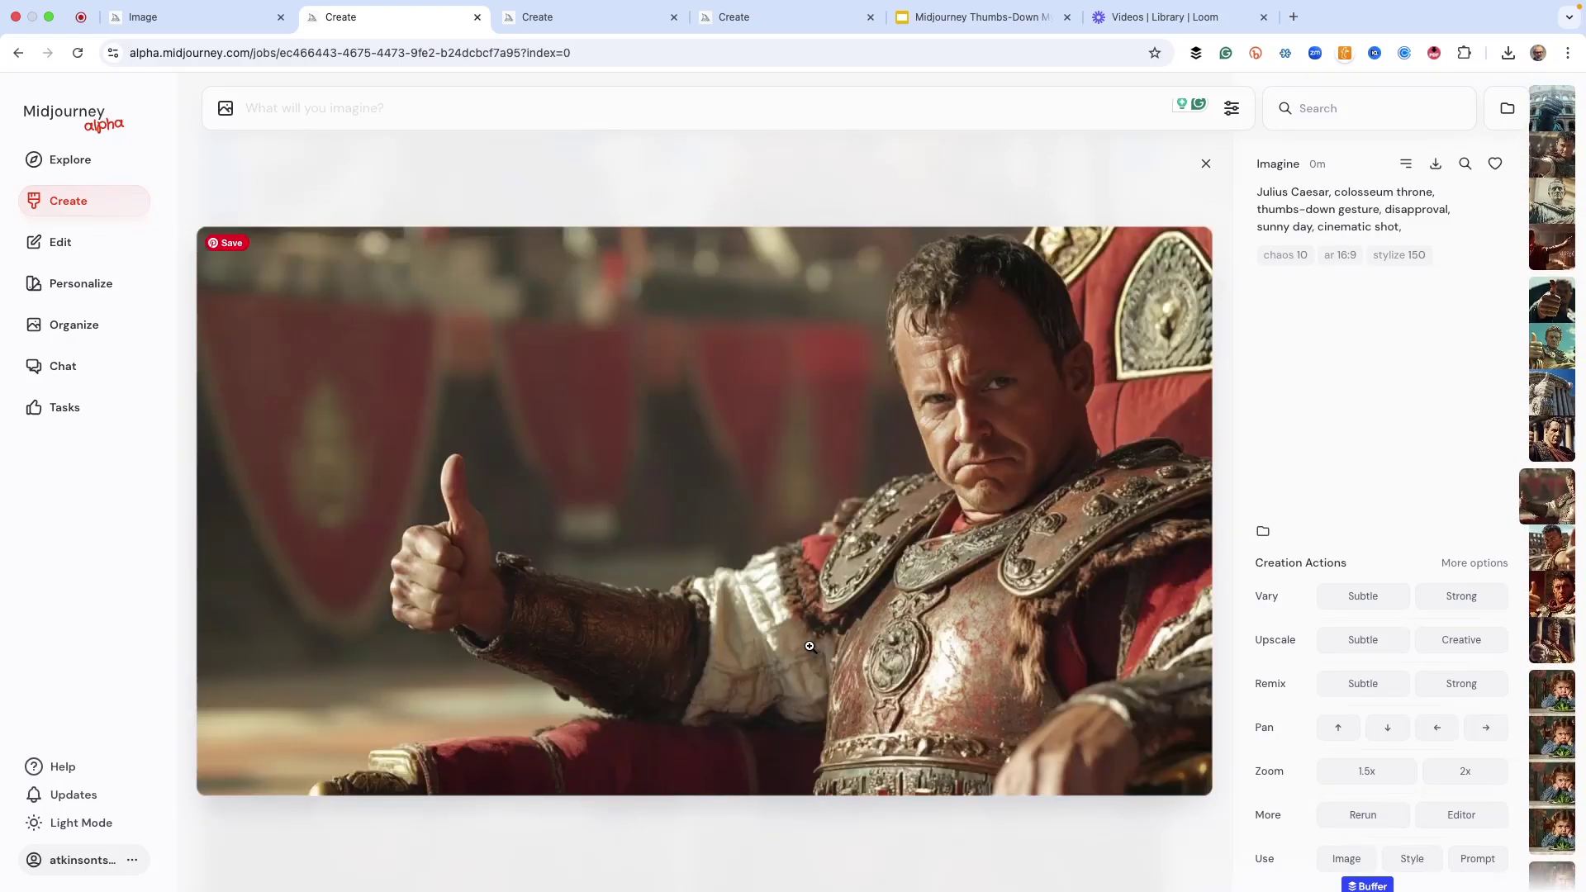
pyautogui.press('Left')
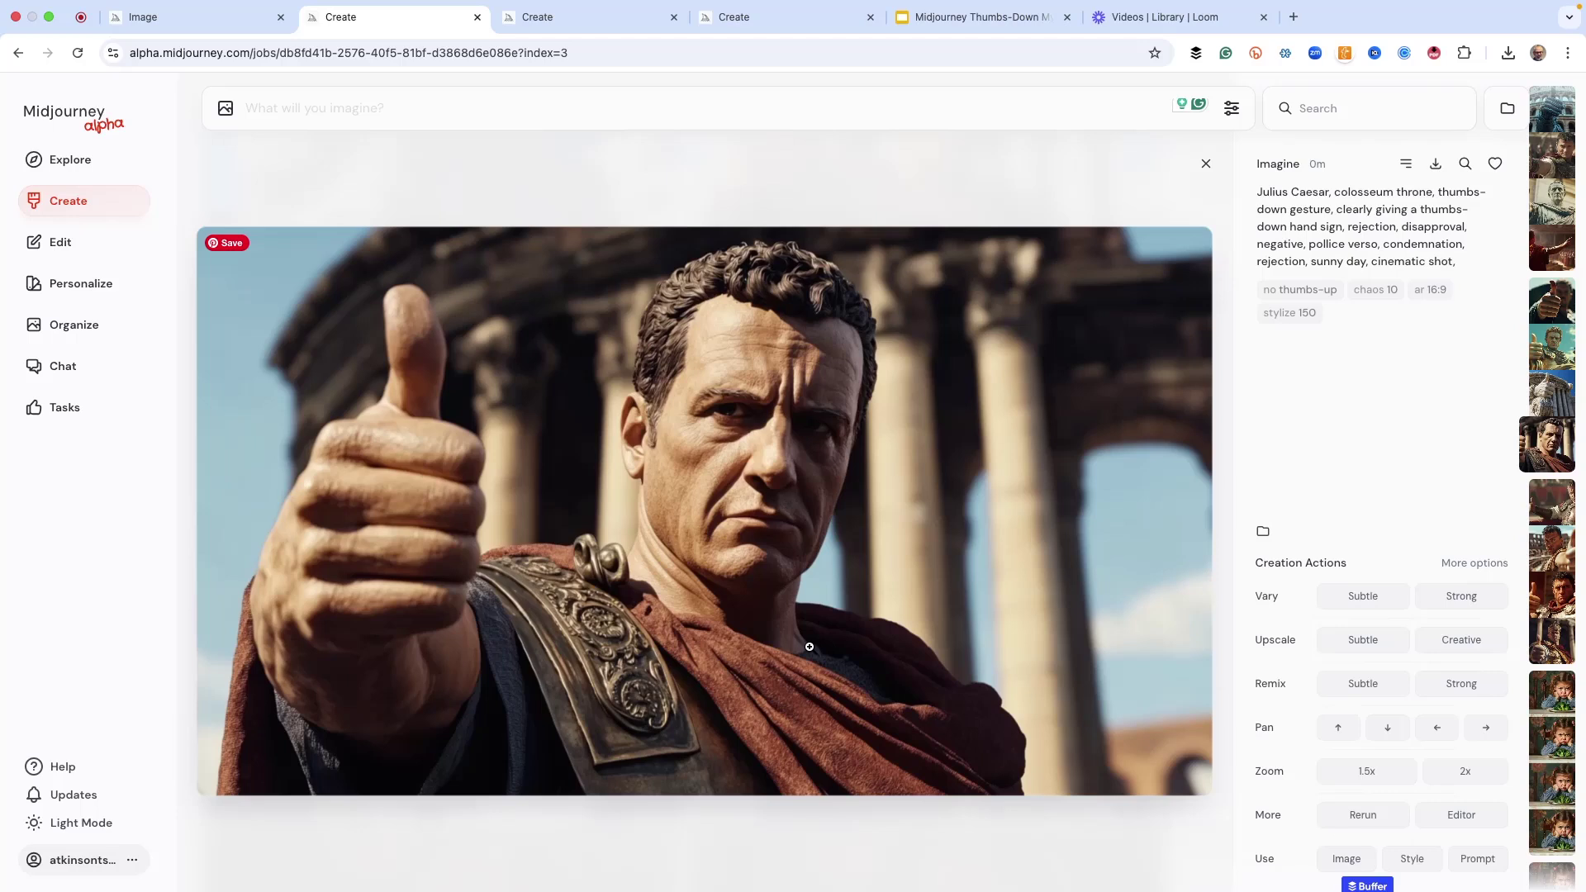
# Step: Browse the other jobs' images, including the outstretched-arm prompt's thumbs-up statue fist
pyautogui.press('Left')
pyautogui.press('Left')
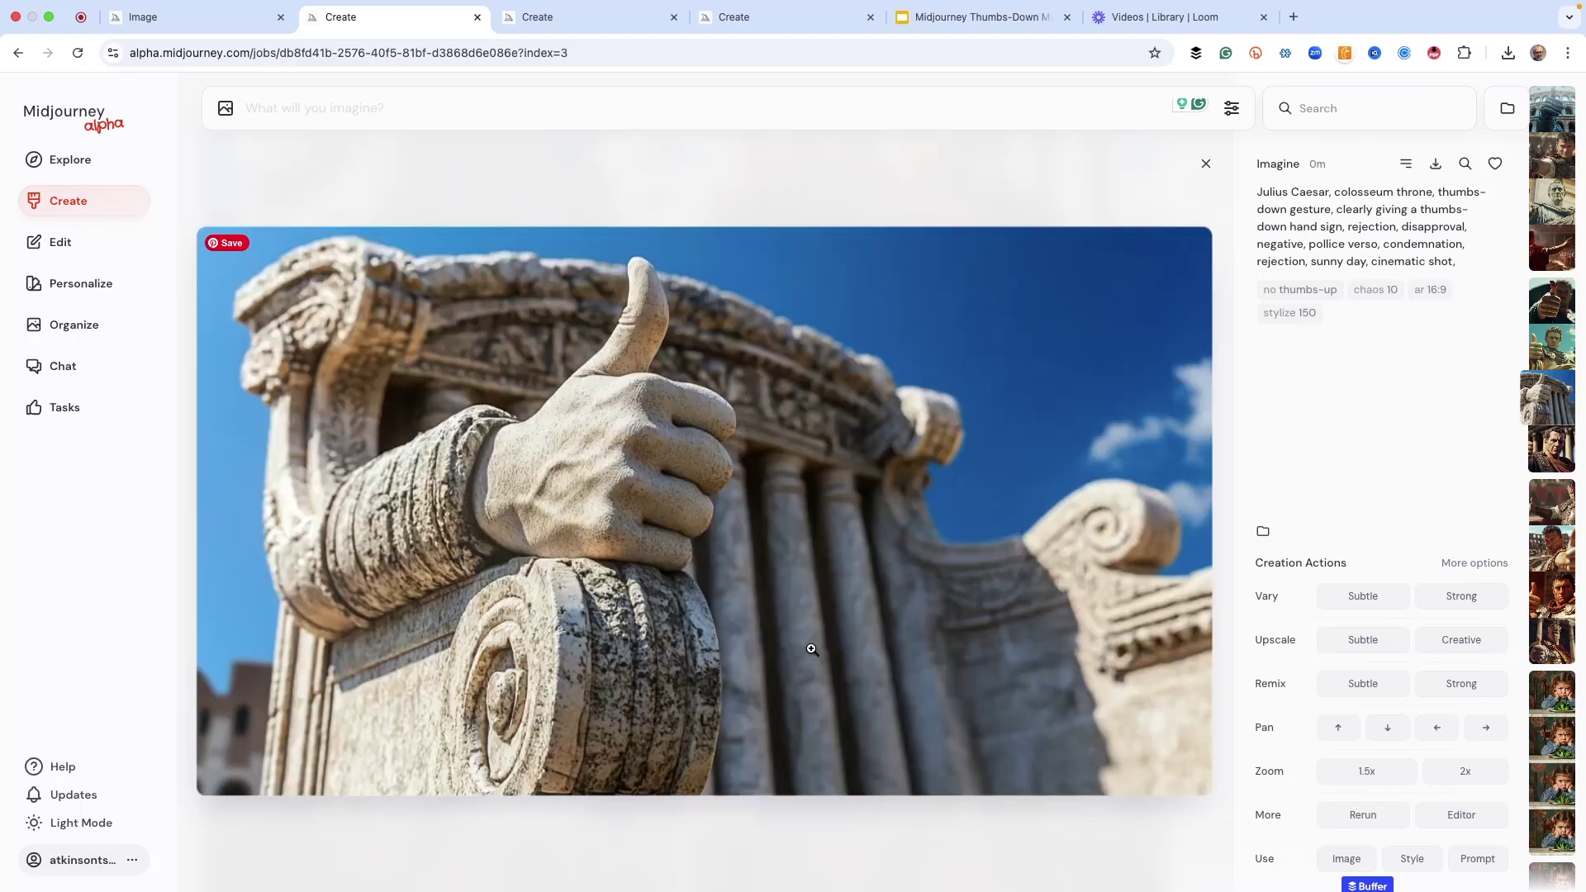
pyautogui.press('Left')
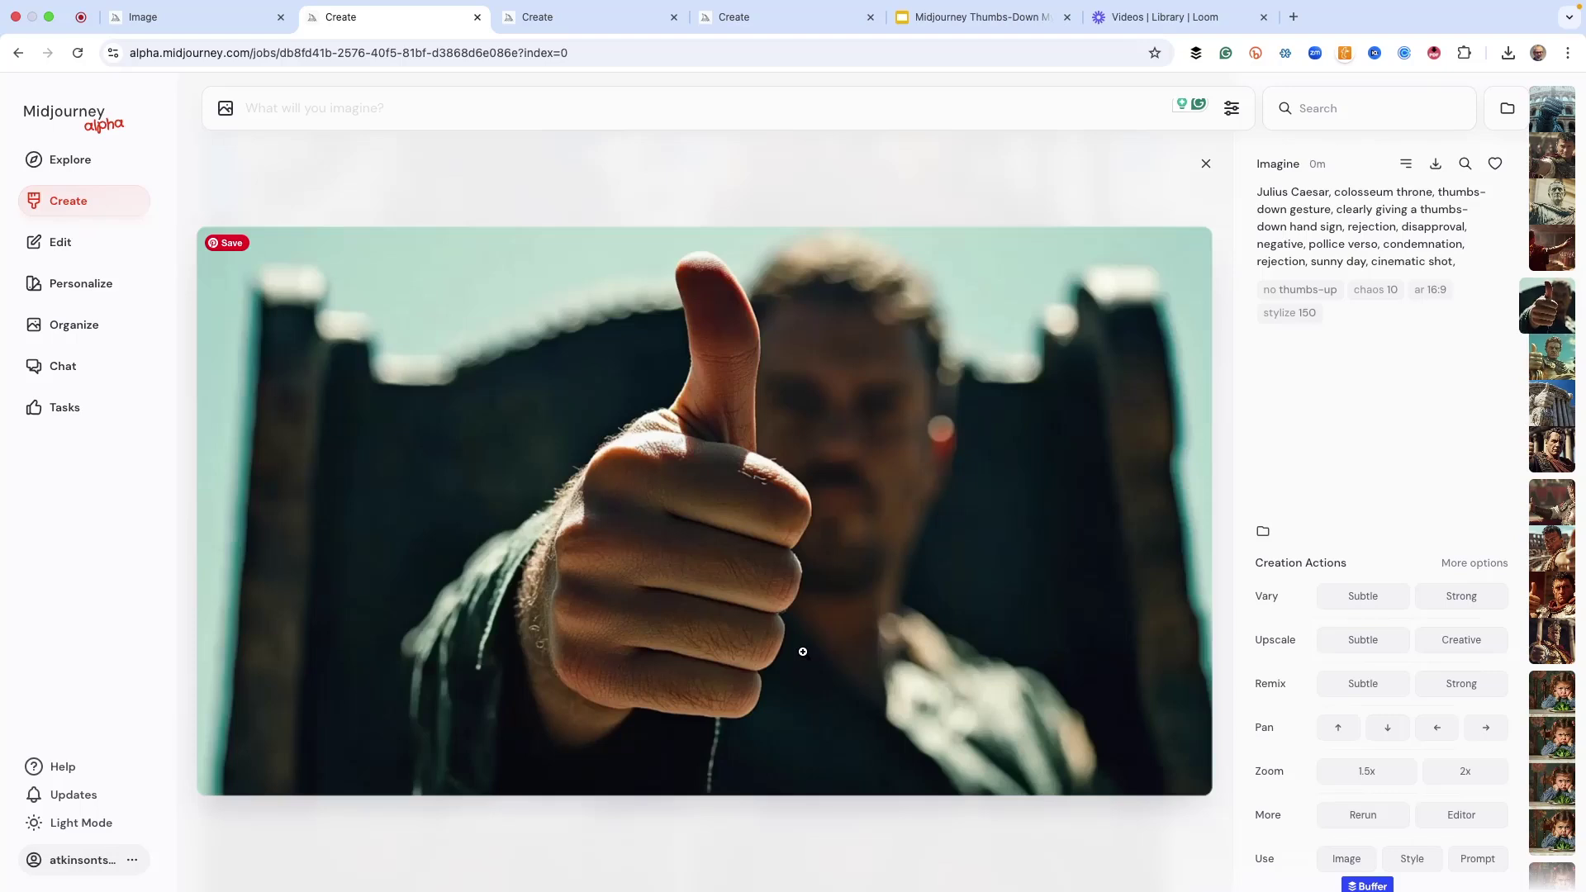
pyautogui.press('Right')
pyautogui.press('Right')
pyautogui.press('Left')
pyautogui.press('Left')
pyautogui.press('Left')
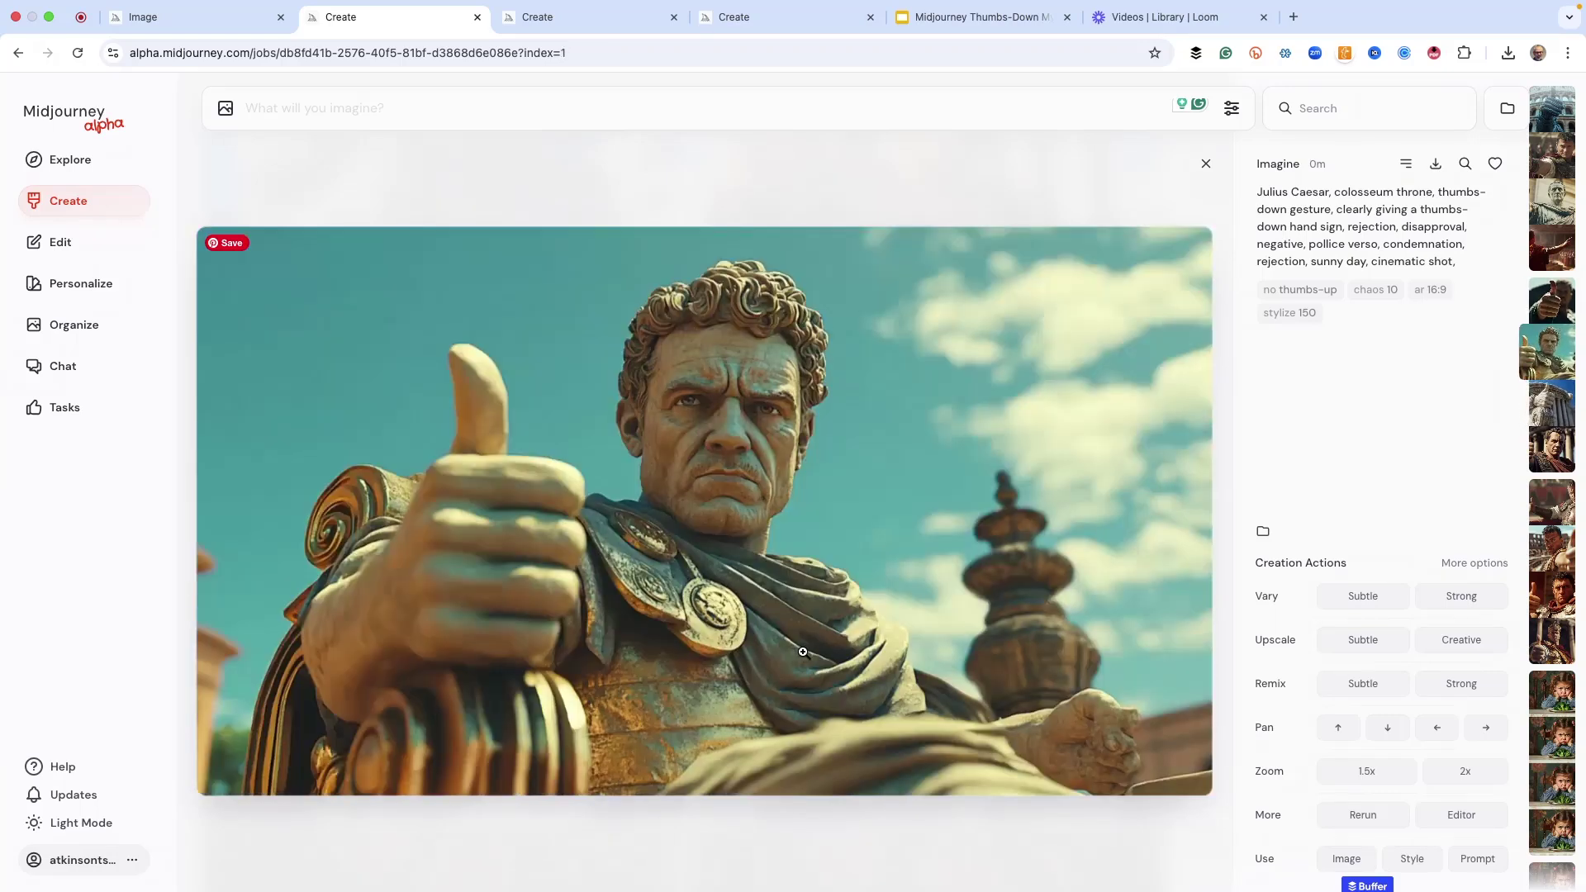
pyautogui.press('Left')
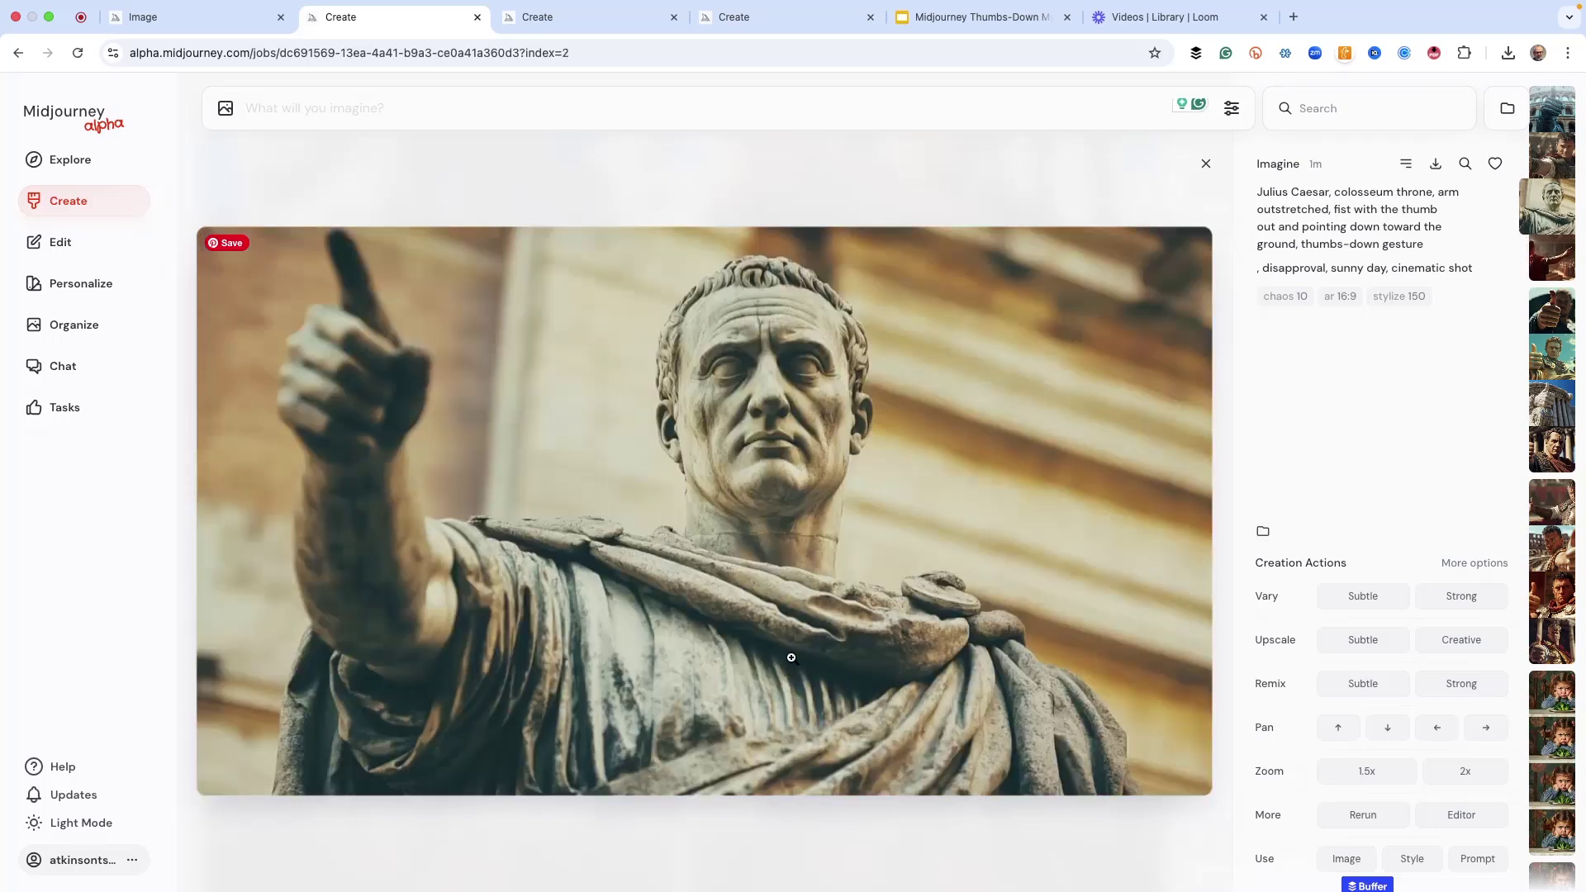
pyautogui.press('Left')
pyautogui.press('Left')
pyautogui.press('Left')
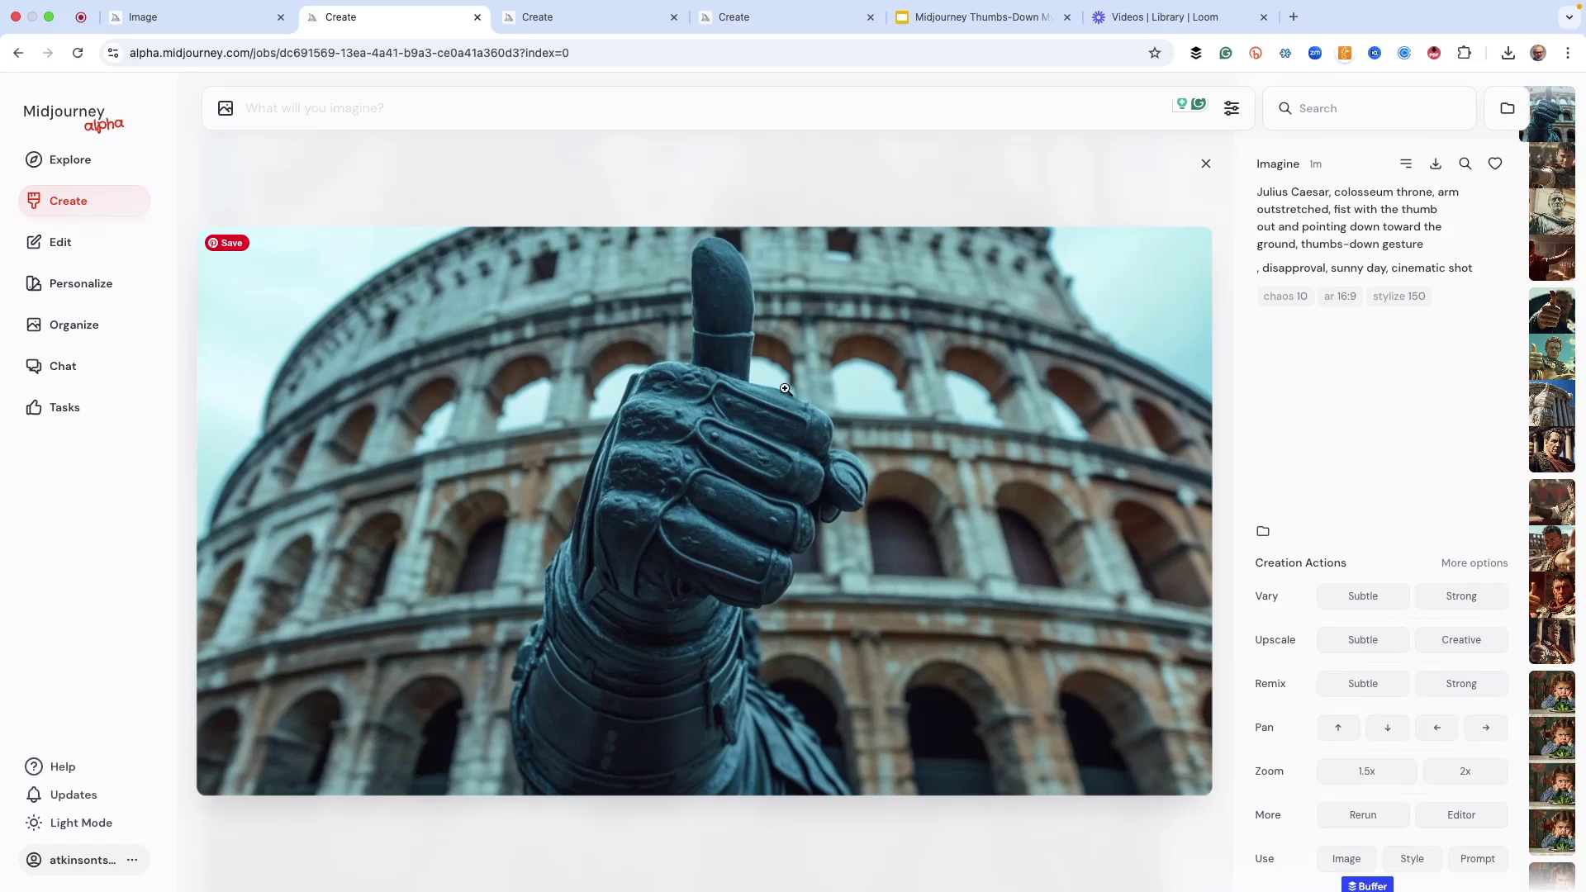
pyautogui.click(205, 22)
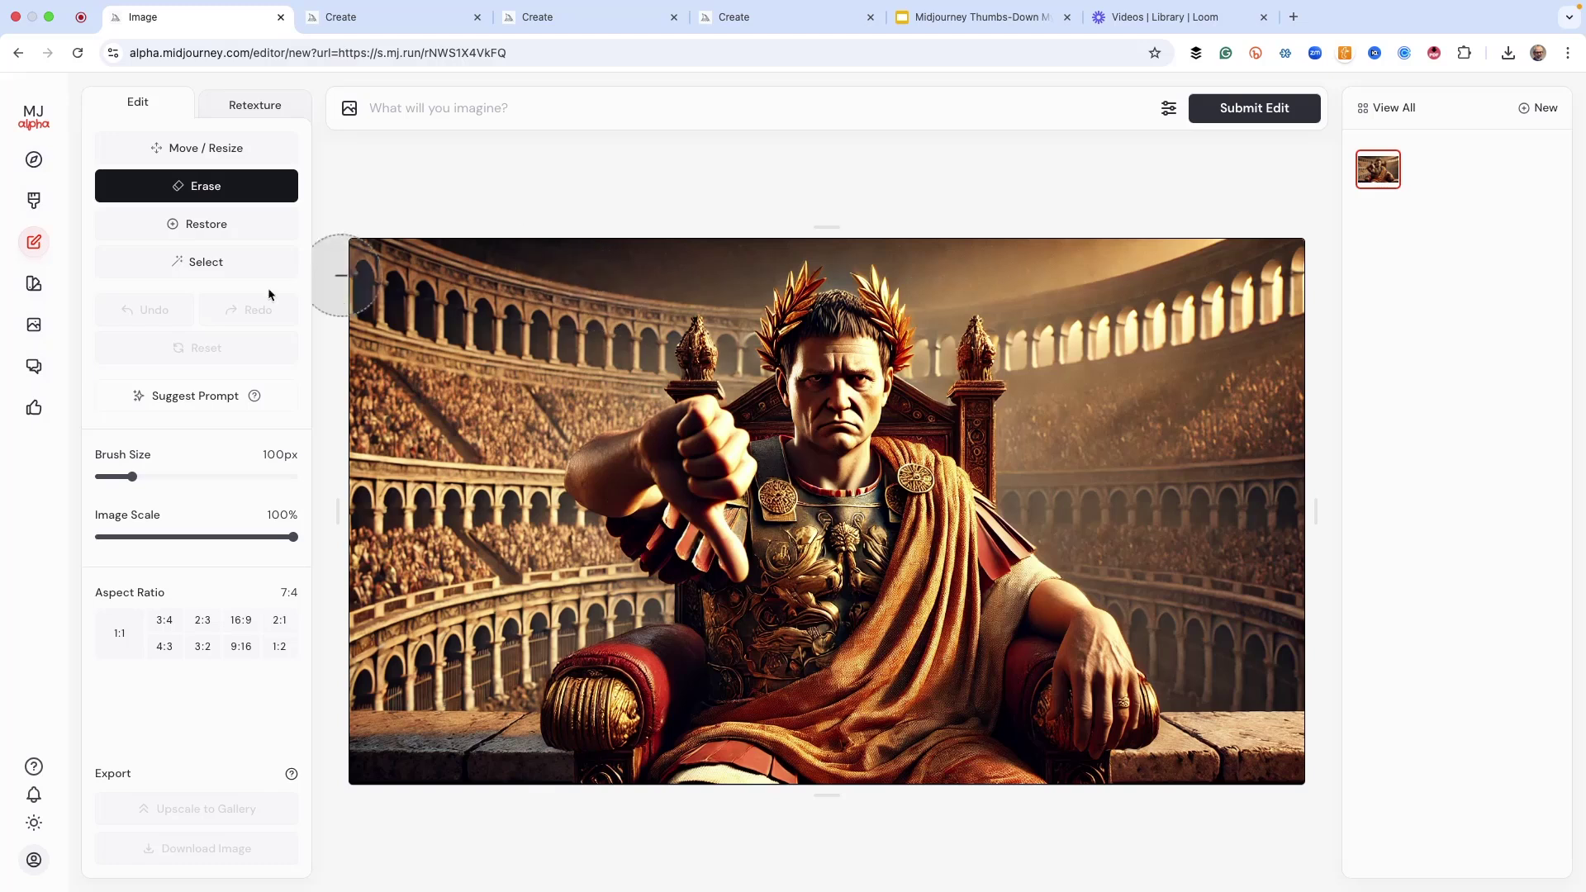
# Step: Get a suggested prompt for retexturing and start it with "Movie still," instead of the CGI wording
pyautogui.click(159, 396)
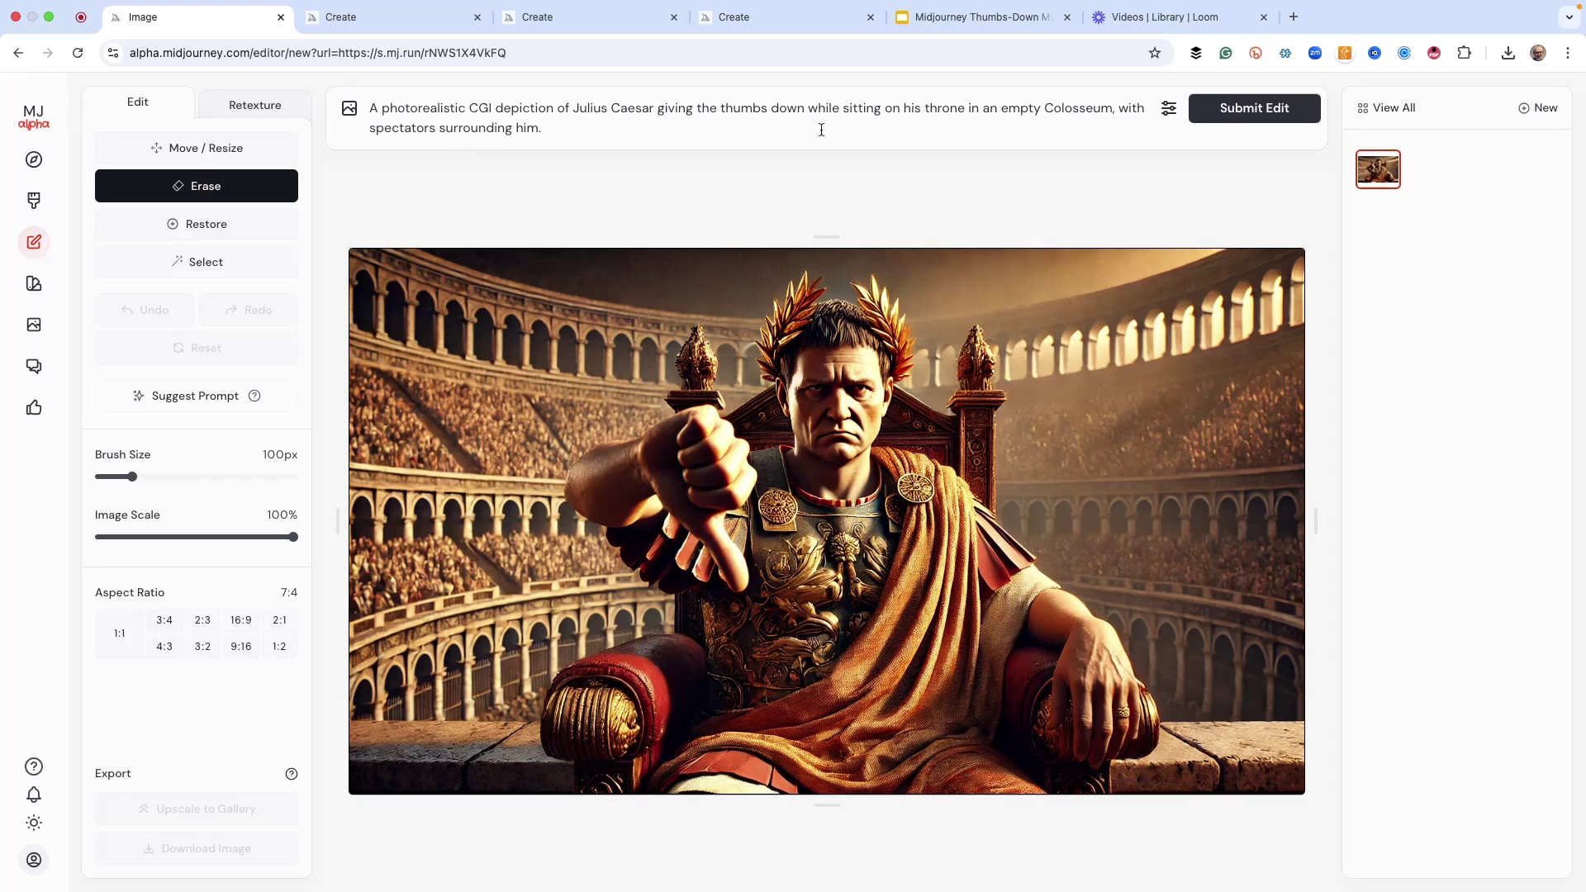
pyautogui.click(251, 107)
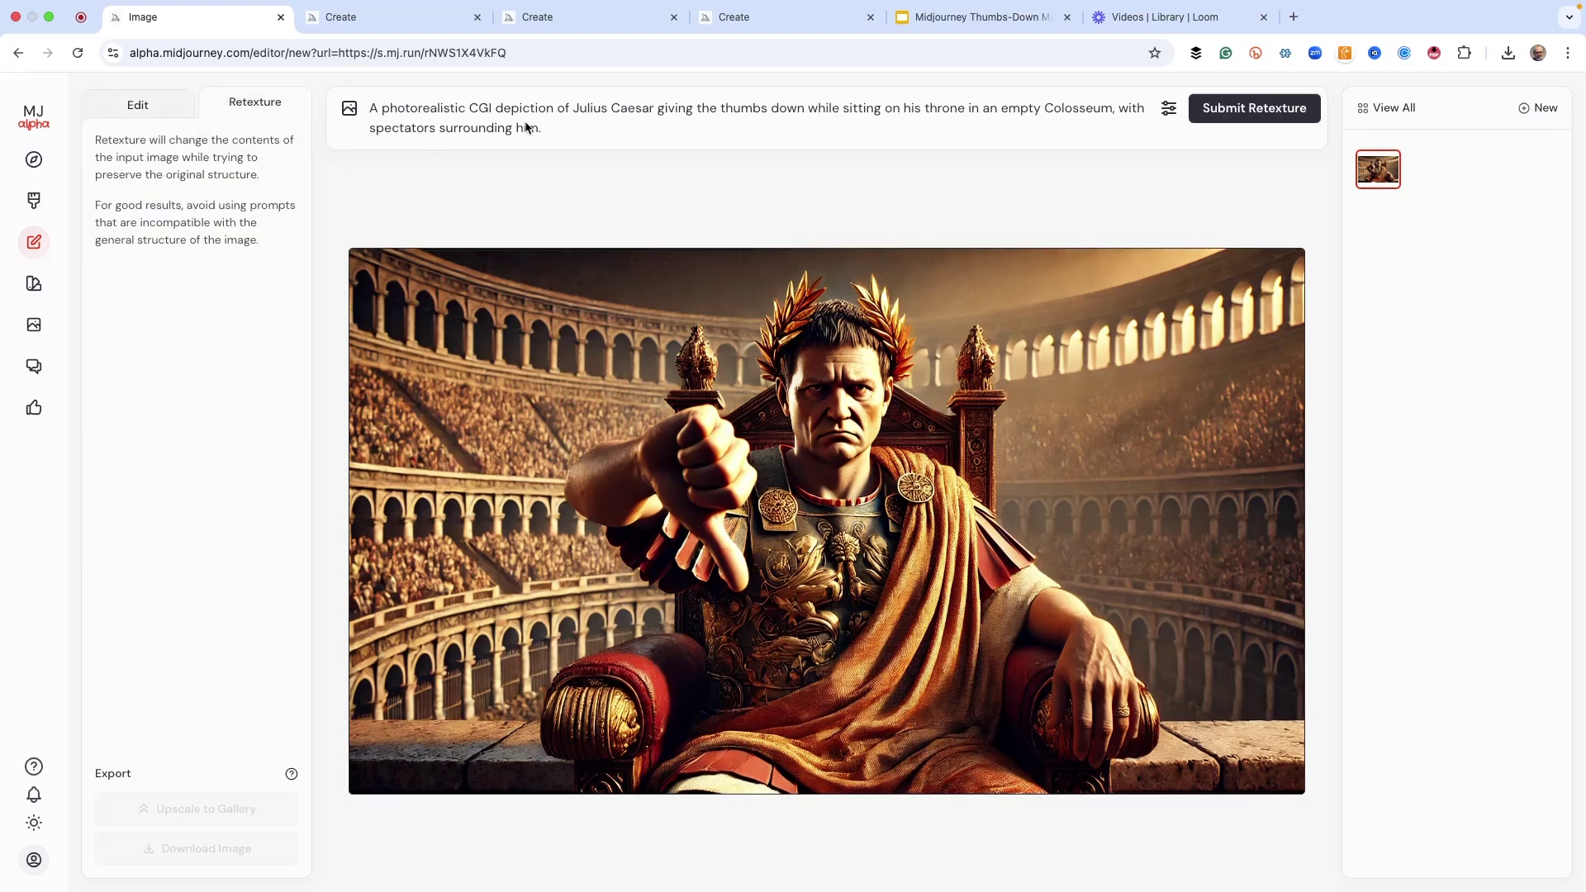
pyautogui.moveTo(570, 113); pyautogui.dragTo(360, 113)
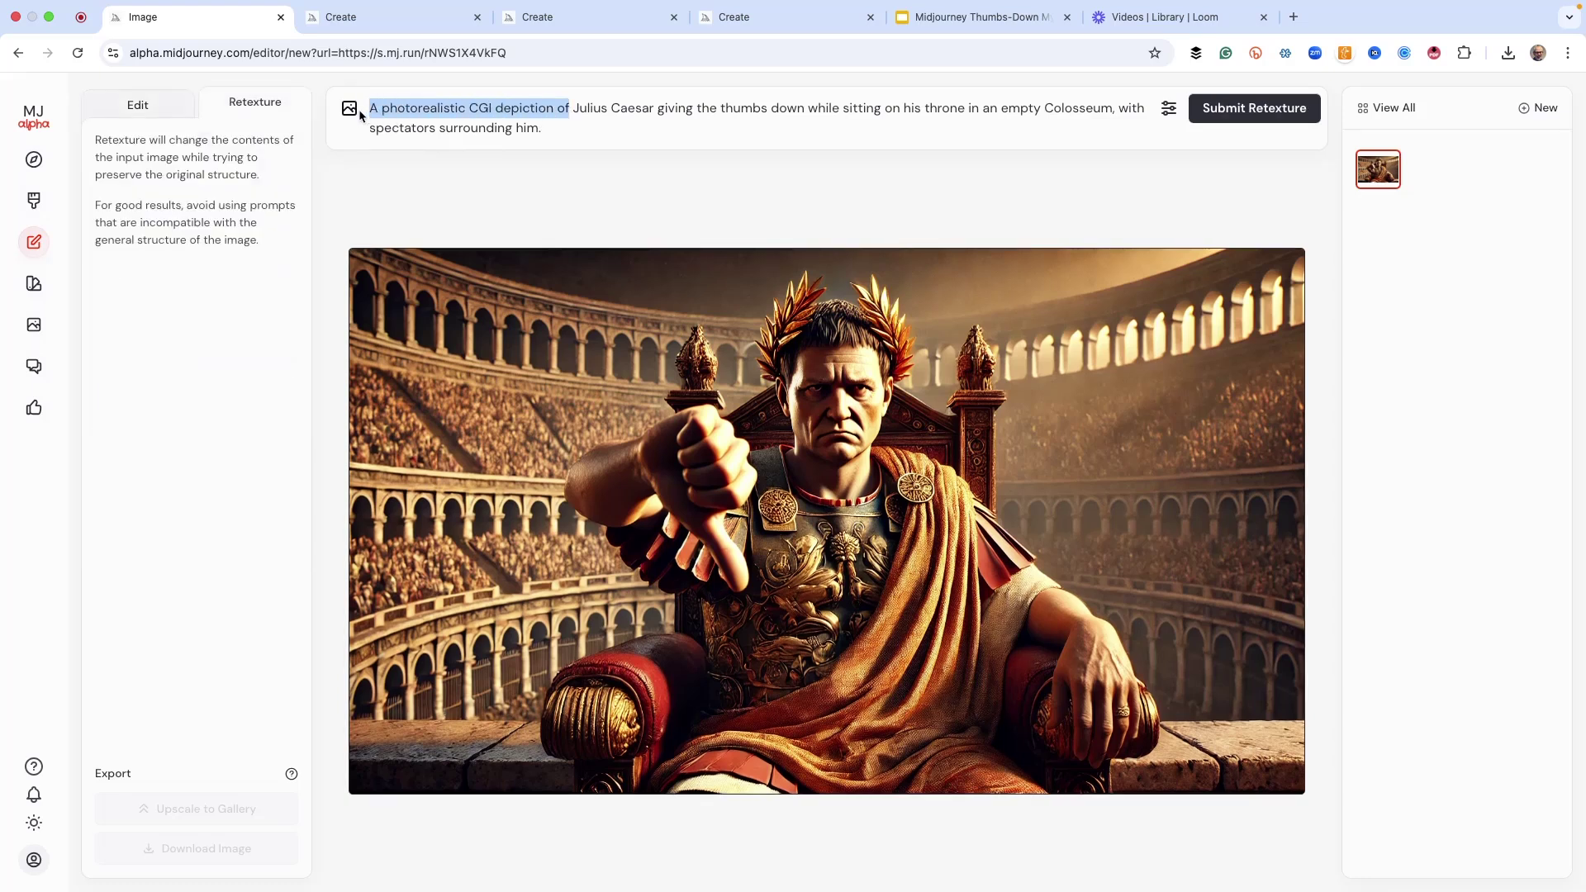
pyautogui.write('Movie still,')
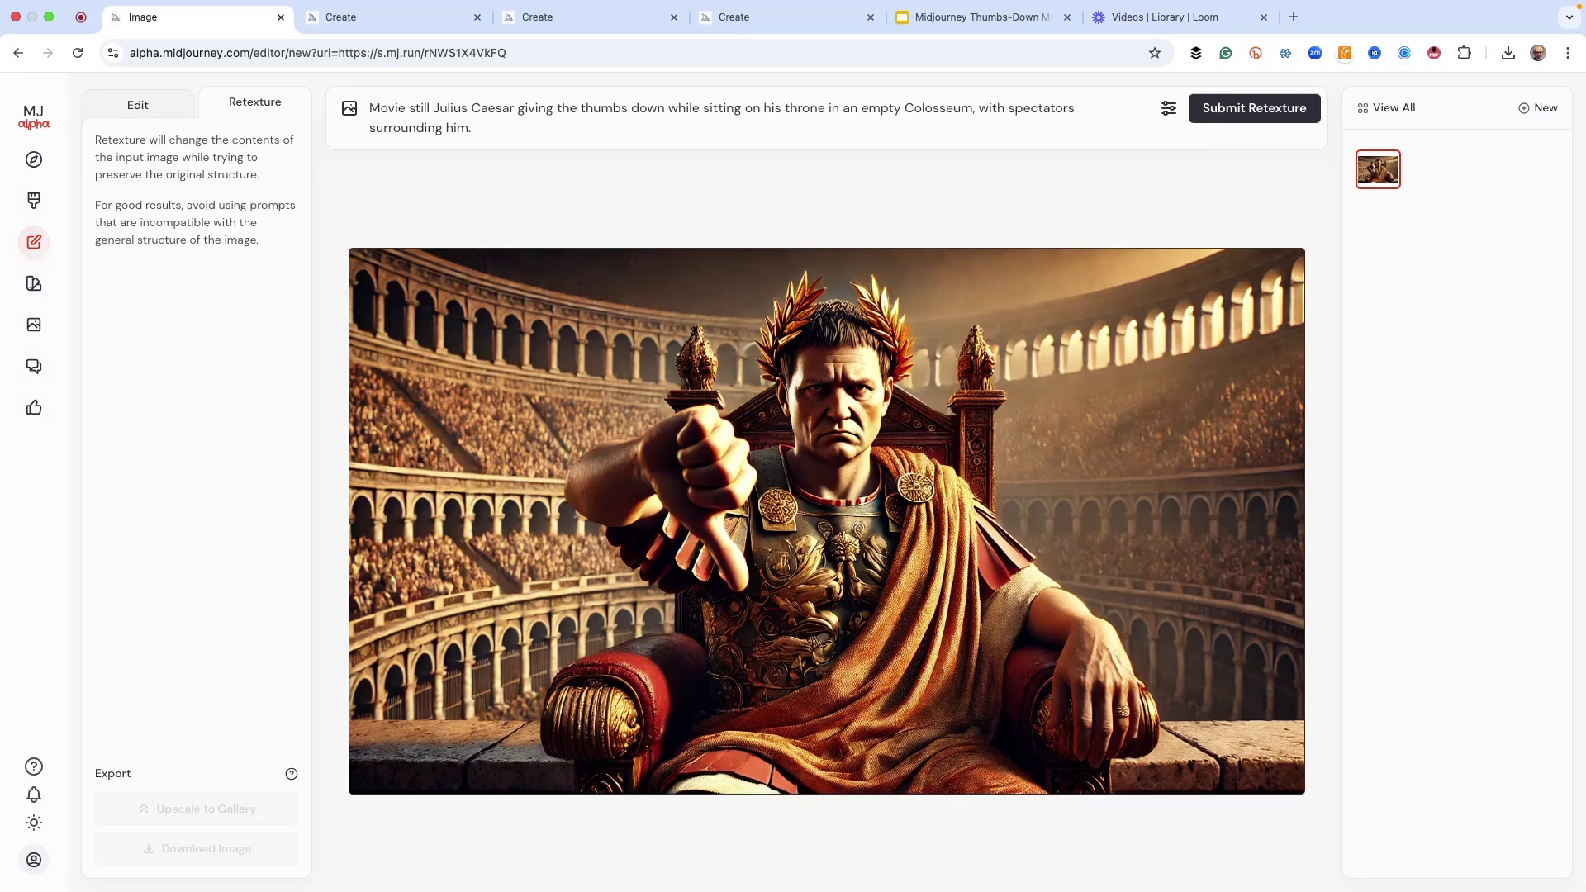
pyautogui.click(666, 112)
pyautogui.write(',')
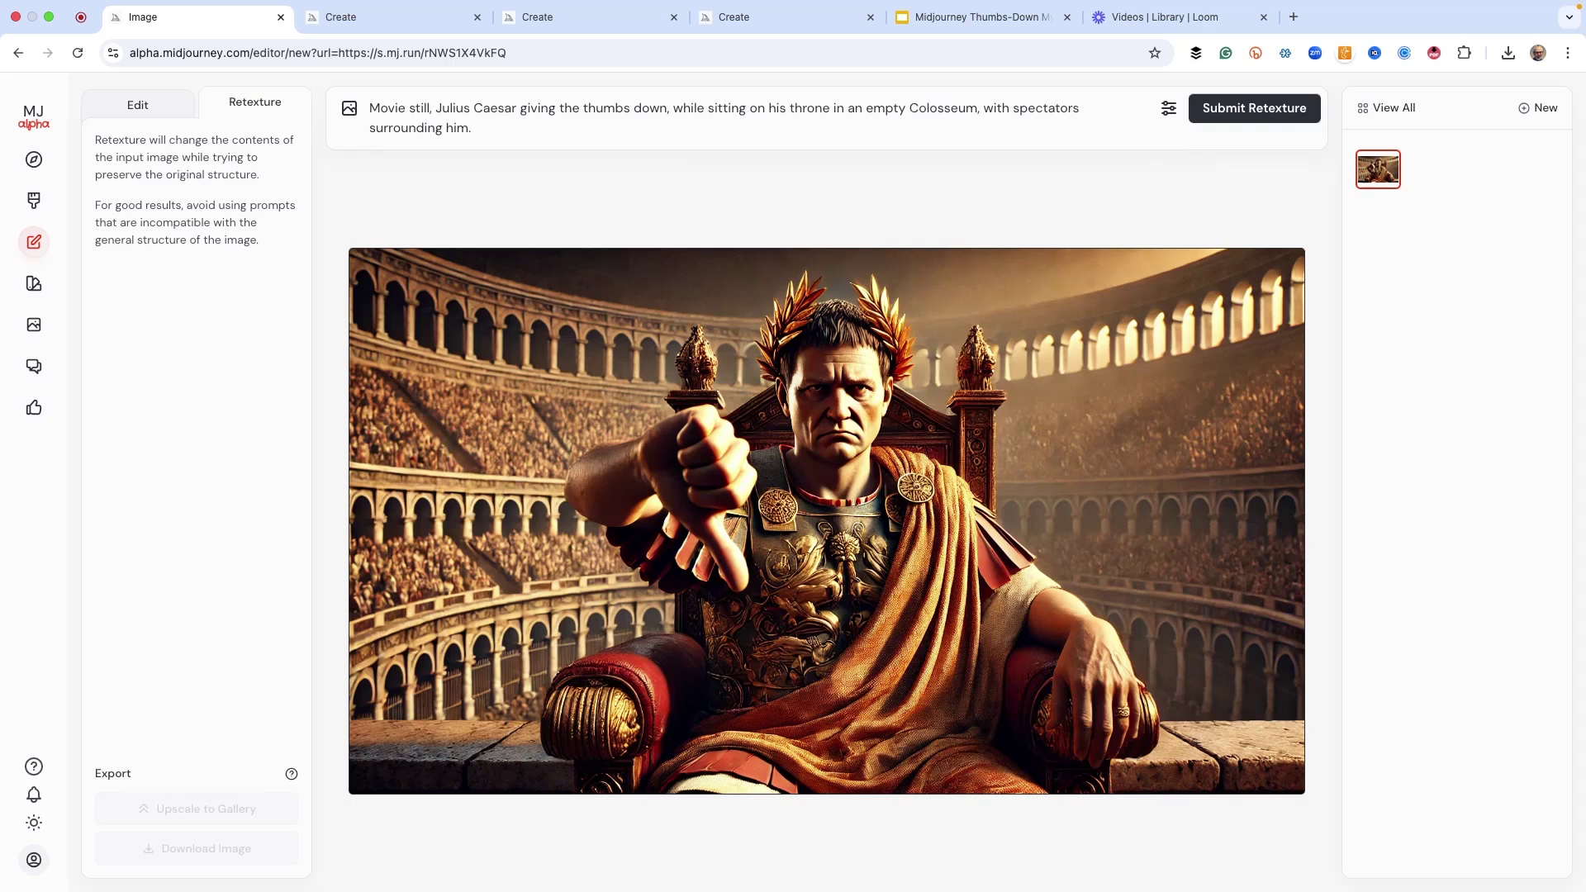
# Step: Drop the empty-Colosseum and spectators wording, ending the prompt "Colosseum, movie poster style, illustration"
pyautogui.click(908, 109)
pyautogui.press('BackSpace')
pyautogui.press('BackSpace')
pyautogui.press('BackSpace')
pyautogui.press('BackSpace')
pyautogui.press('BackSpace')
pyautogui.press('BackSpace')
pyautogui.press('BackSpace')
pyautogui.press('BackSpace')
pyautogui.press('BackSpace')
pyautogui.press('BackSpace')
pyautogui.press('BackSpace')
pyautogui.press('BackSpace')
pyautogui.press('BackSpace')
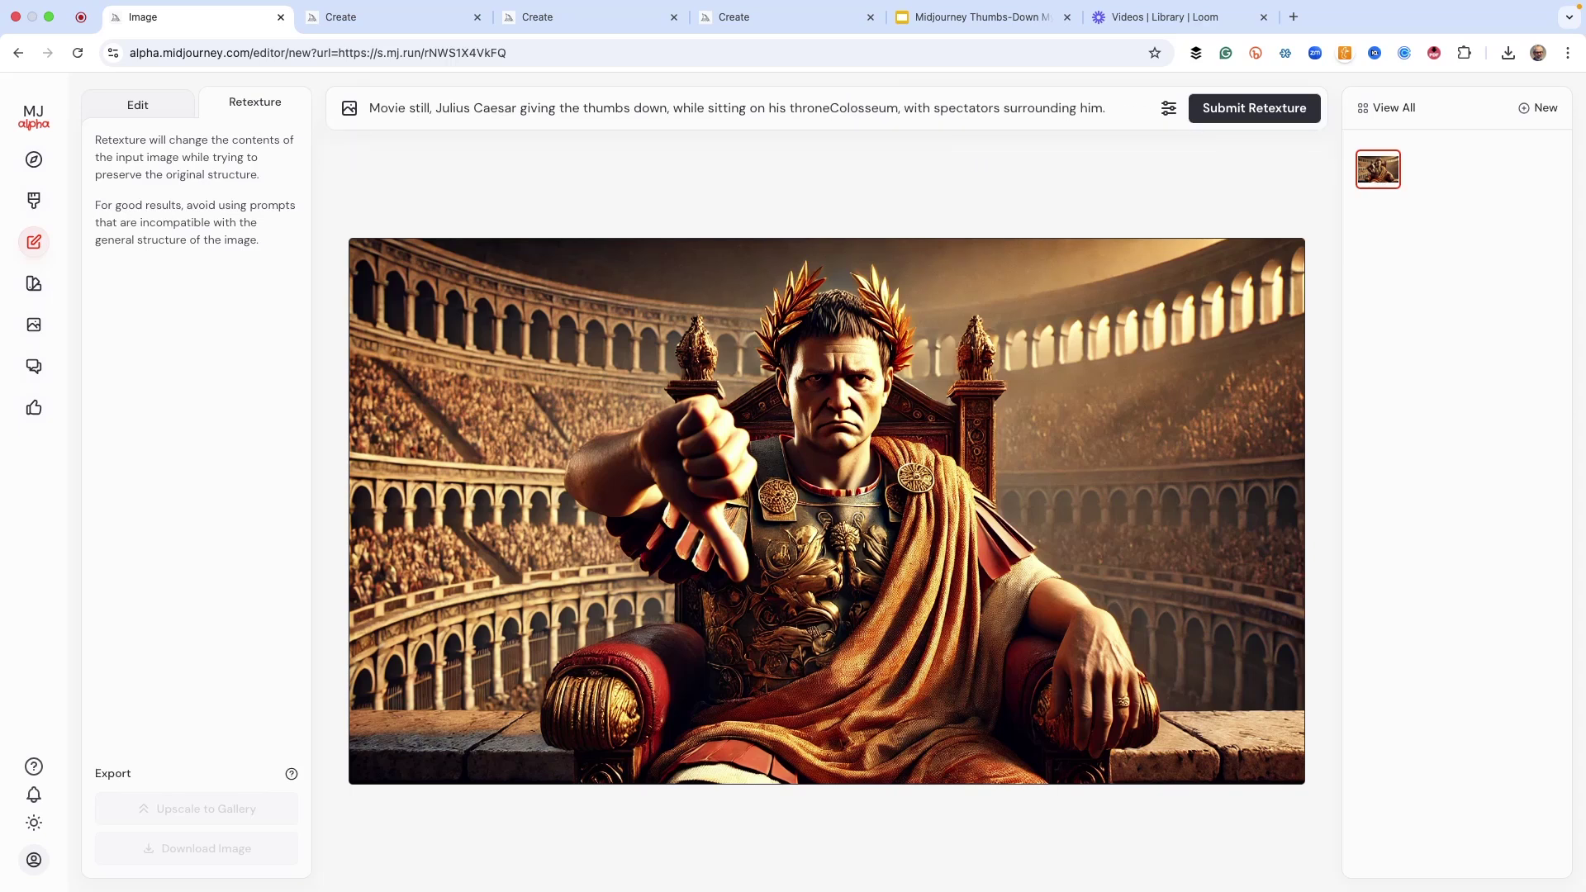
pyautogui.write(',')
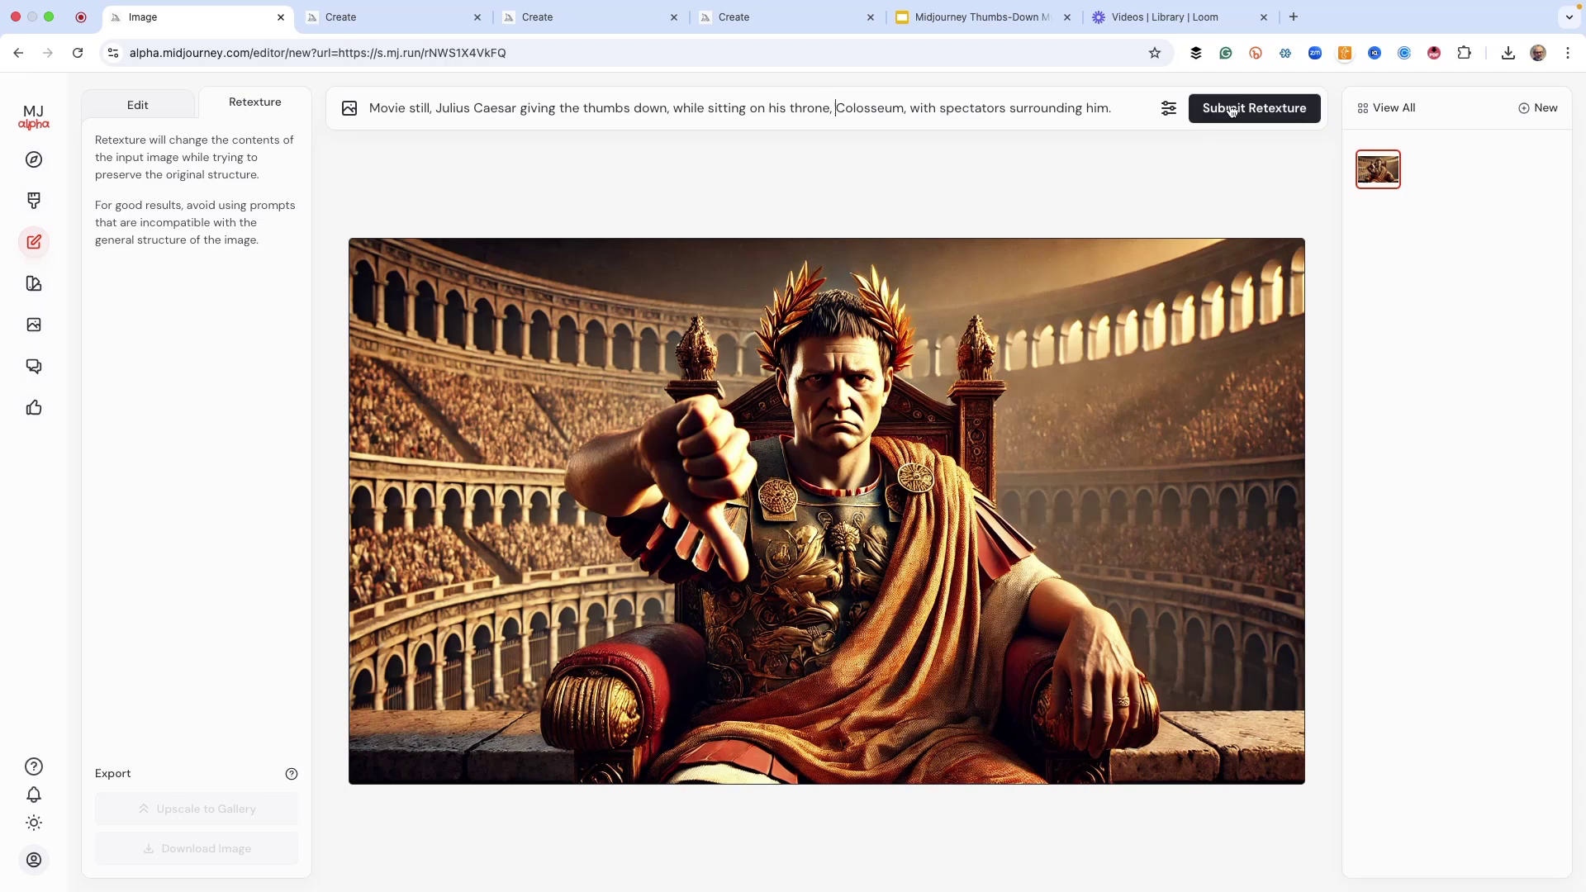
pyautogui.click(1112, 108)
pyautogui.press('BackSpace')
pyautogui.press('BackSpace')
pyautogui.press('BackSpace')
pyautogui.press('BackSpace')
pyautogui.press('BackSpace')
pyautogui.press('BackSpace')
pyautogui.press('BackSpace')
pyautogui.press('BackSpace')
pyautogui.press('BackSpace')
pyautogui.press('BackSpace')
pyautogui.press('BackSpace')
pyautogui.press('BackSpace')
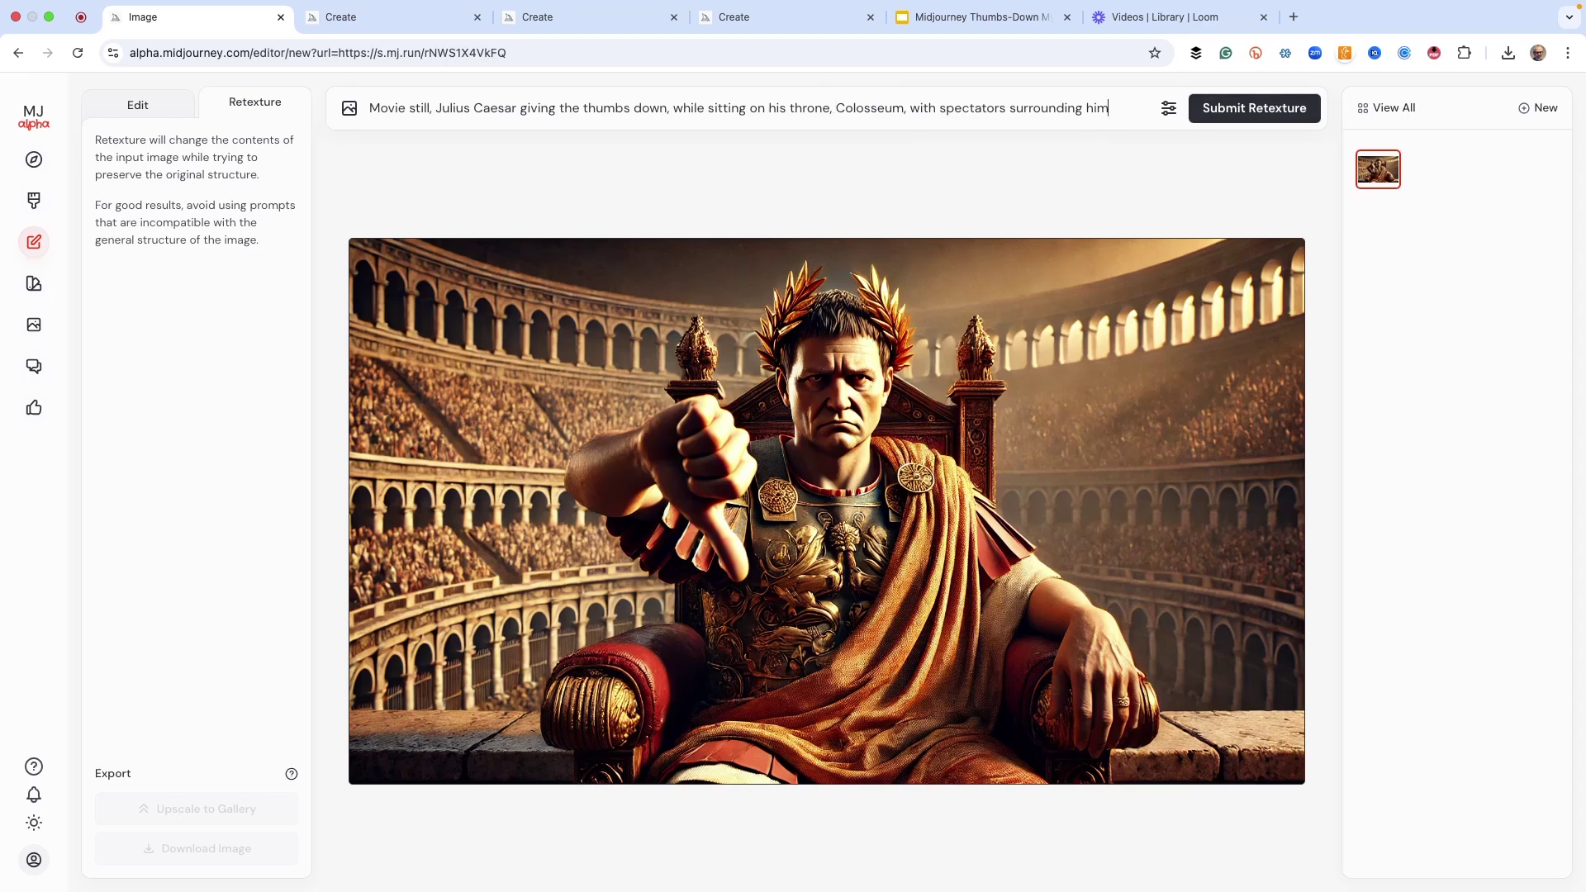
pyautogui.press('BackSpace')
pyautogui.press('BackSpace')
pyautogui.press('BackSpace')
pyautogui.press('BackSpace')
pyautogui.press('BackSpace')
pyautogui.press('BackSpace')
pyautogui.press('BackSpace')
pyautogui.press('BackSpace')
pyautogui.press('BackSpace')
pyautogui.press('BackSpace')
pyautogui.press('BackSpace')
pyautogui.press('BackSpace')
pyautogui.press('BackSpace')
pyautogui.press('BackSpace')
pyautogui.press('BackSpace')
pyautogui.press('BackSpace')
pyautogui.press('BackSpace')
pyautogui.press('BackSpace')
pyautogui.press('BackSpace')
pyautogui.press('BackSpace')
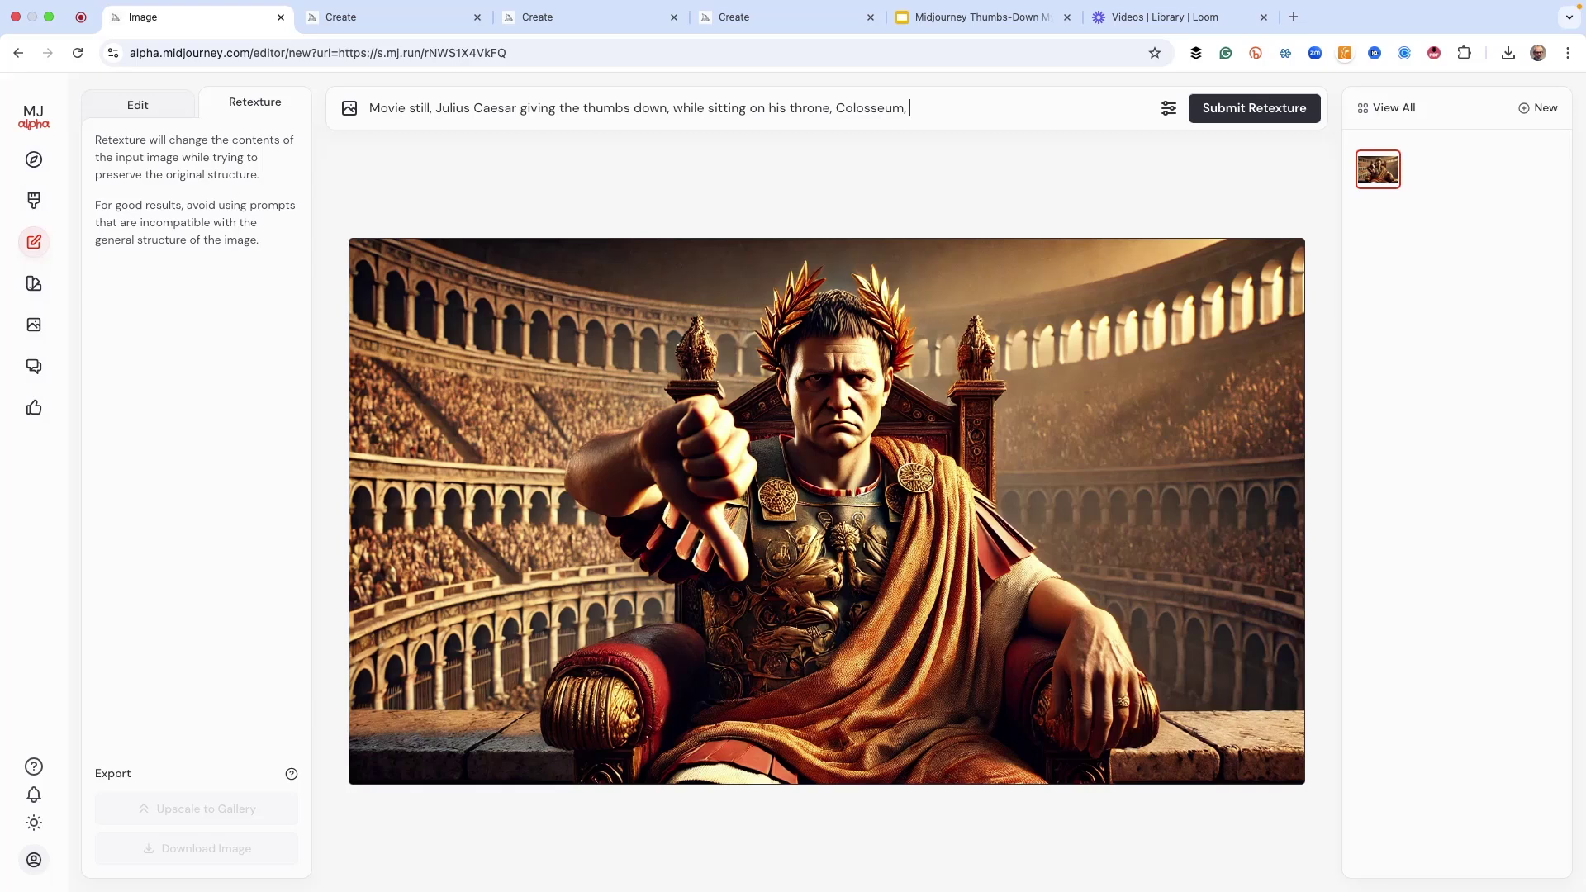
pyautogui.write('movie poster style')
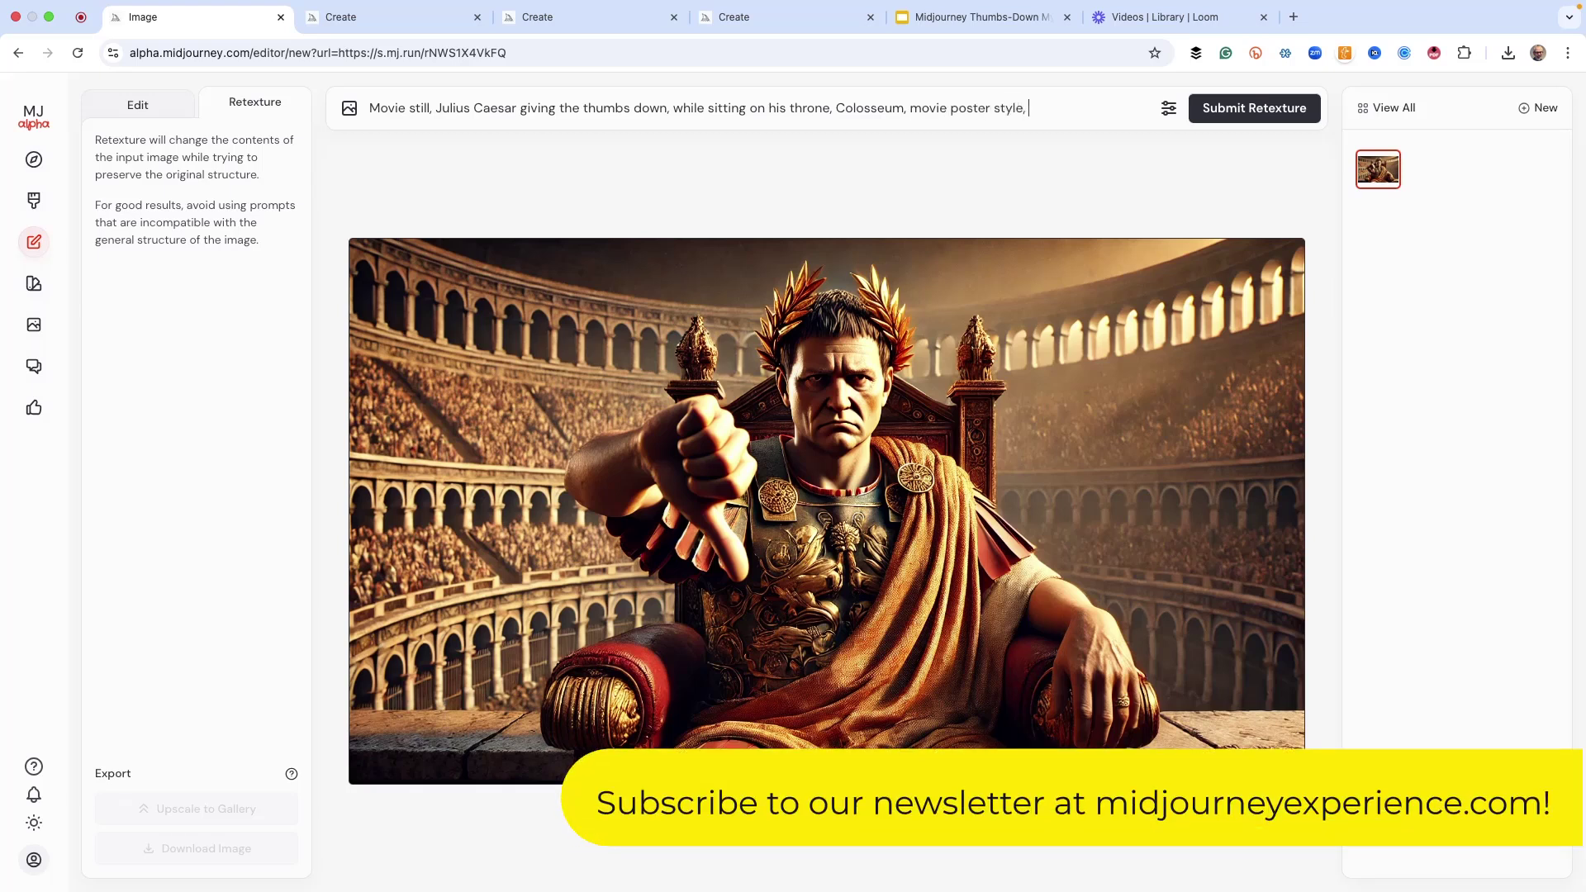
pyautogui.write(', illustration')
# Step: Submit the retexture and compare the four thumbs-down Caesar movie-poster variants, including the red-toned one
pyautogui.click(1272, 108)
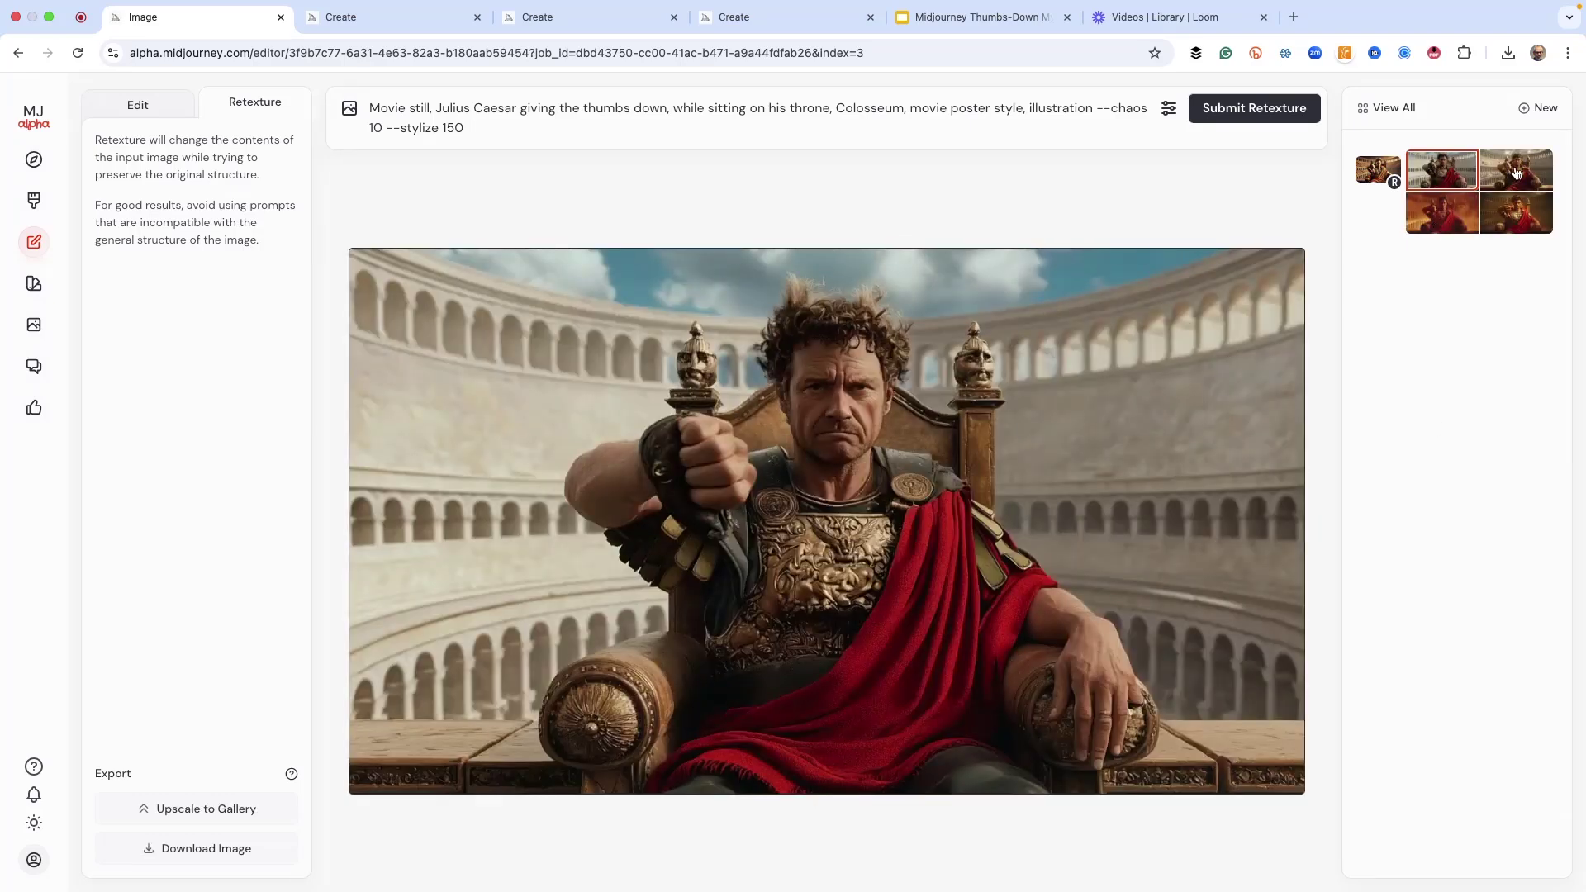
pyautogui.click(1492, 174)
pyautogui.click(1439, 228)
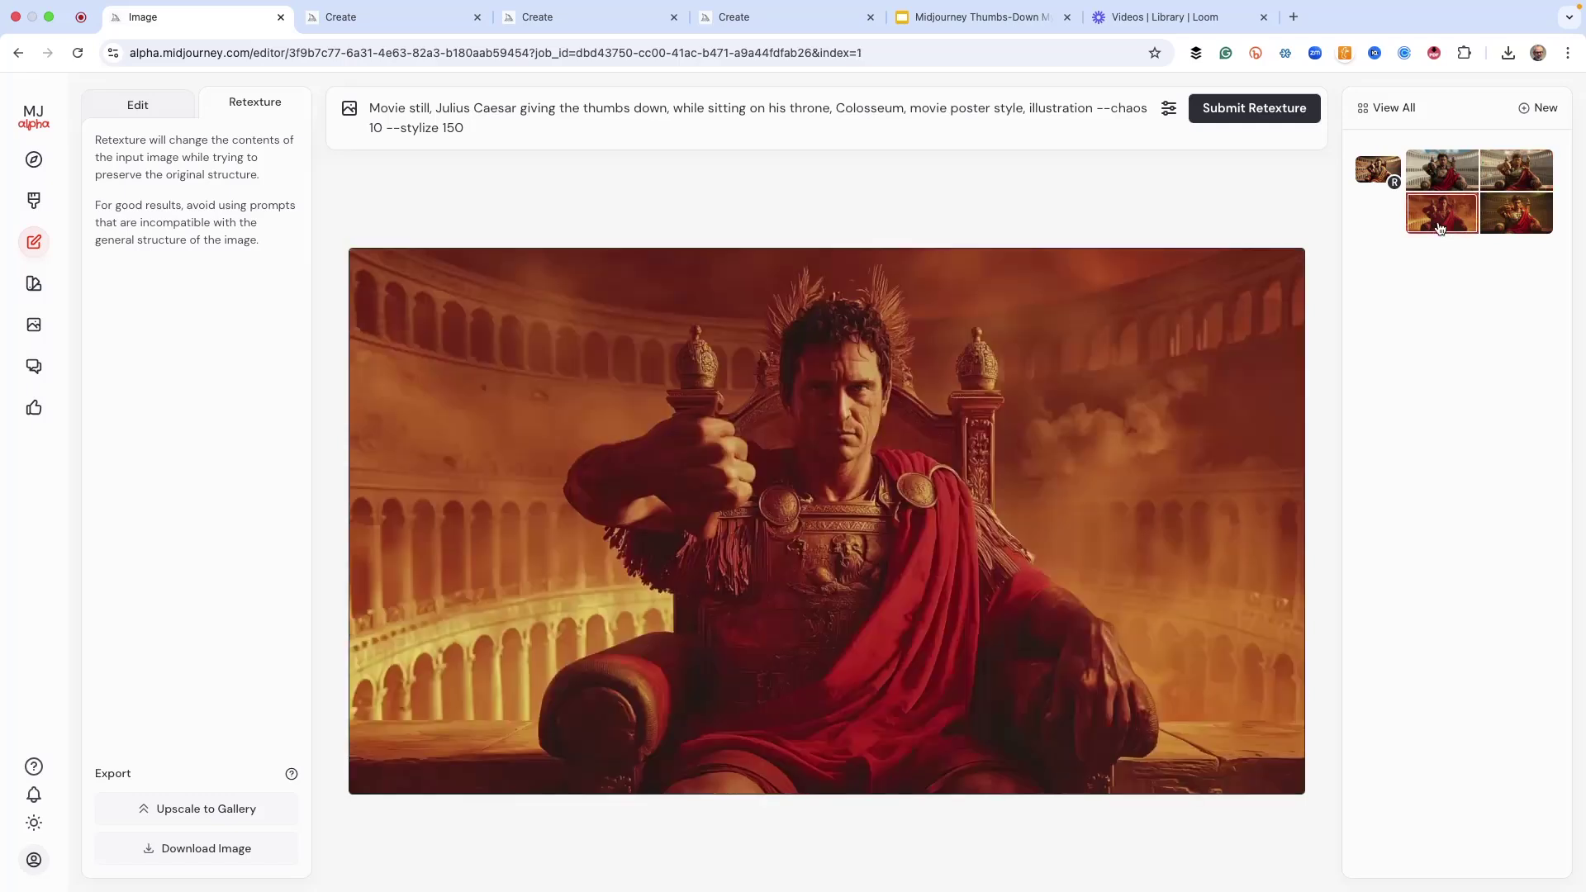
pyautogui.click(1502, 226)
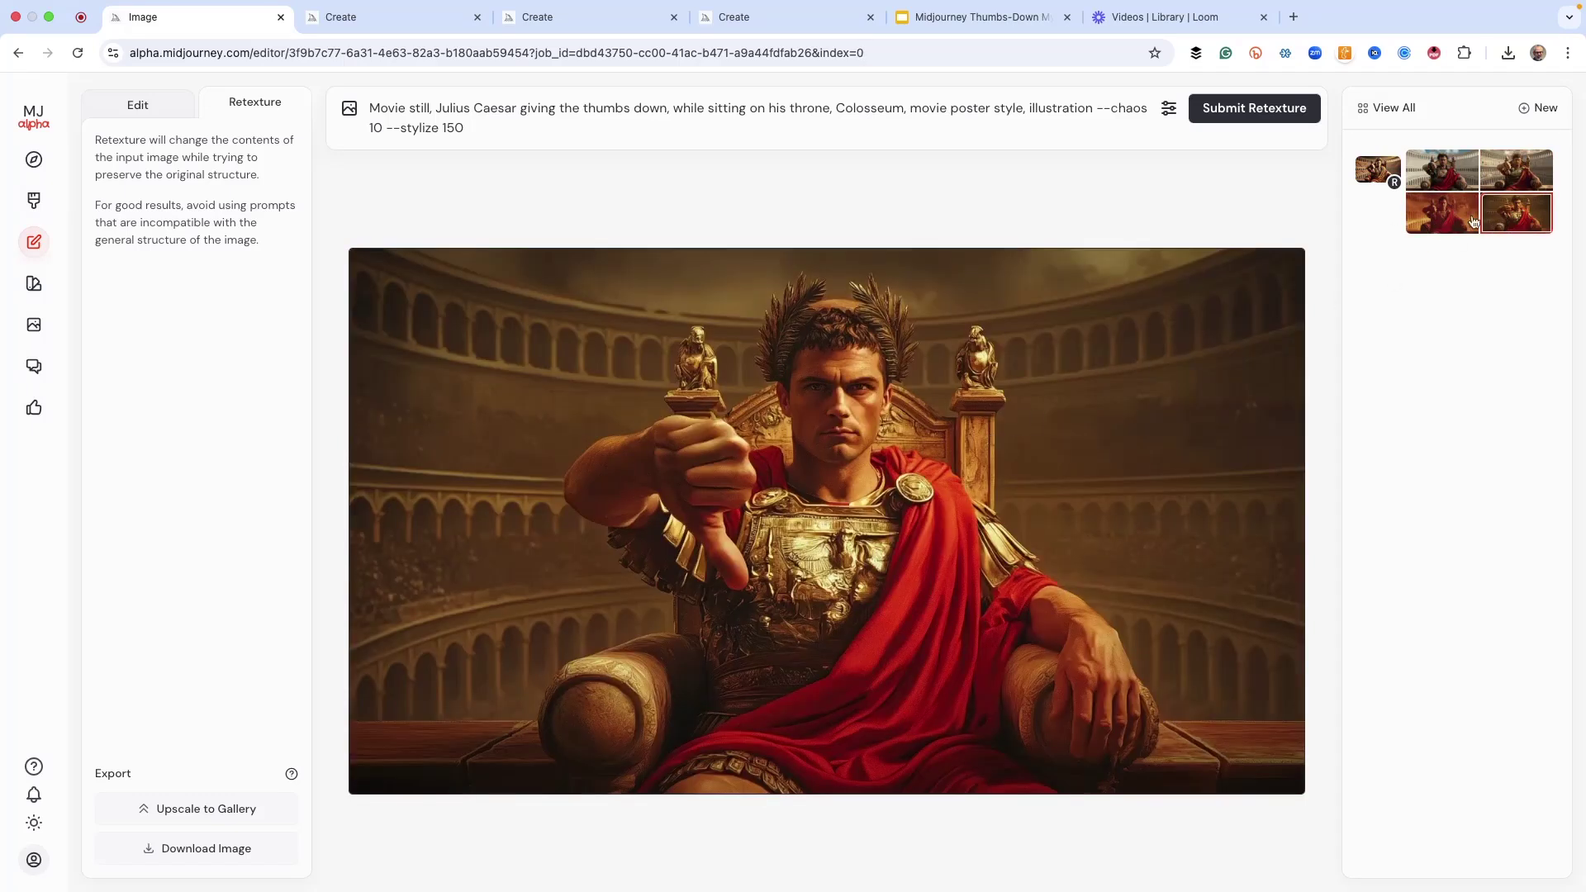
pyautogui.click(1516, 174)
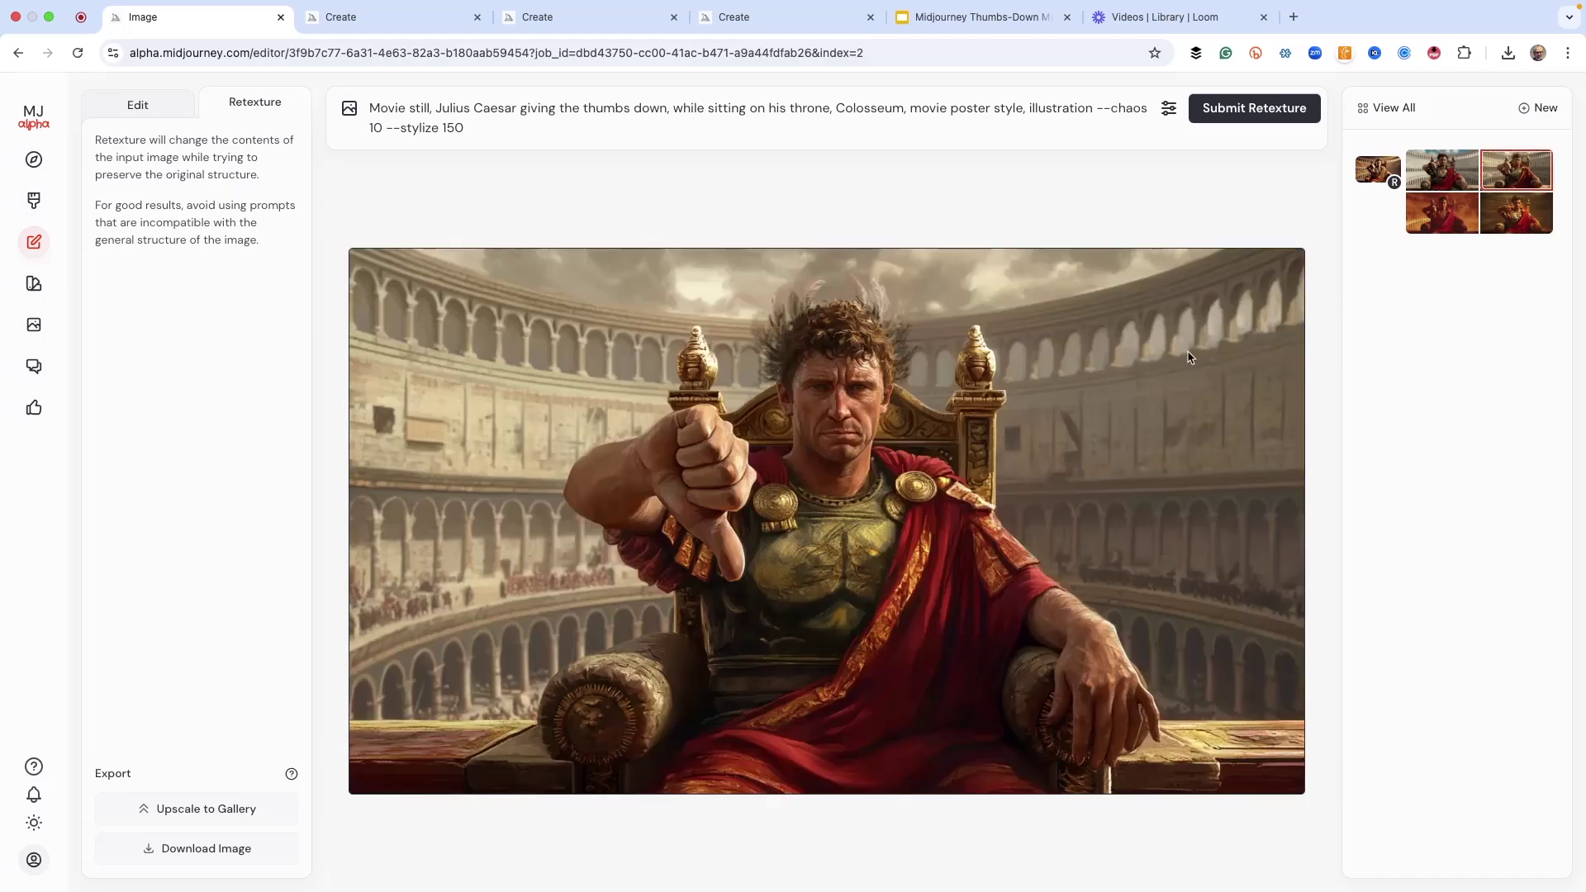